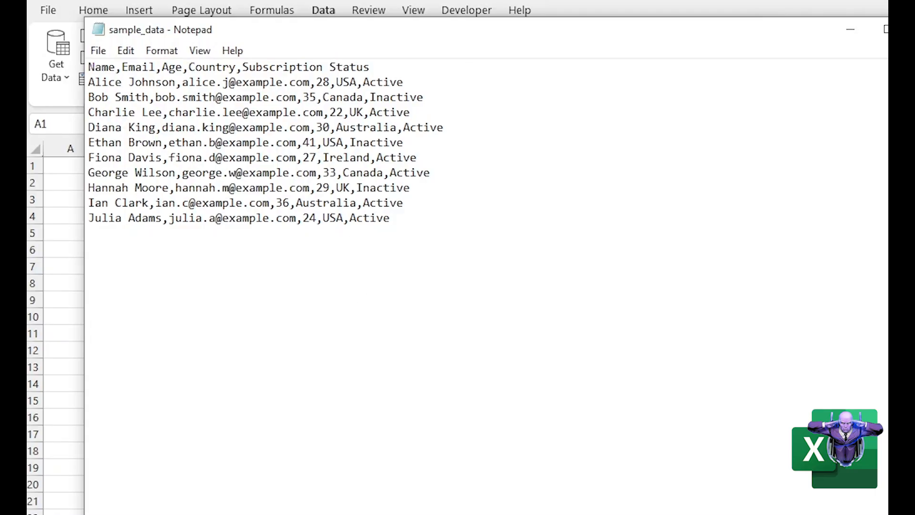
- Examine how the header fields and the records are separated in the sample_data text file
drag(88, 82, 149, 82)
click(88, 82)
drag(88, 82, 400, 82)
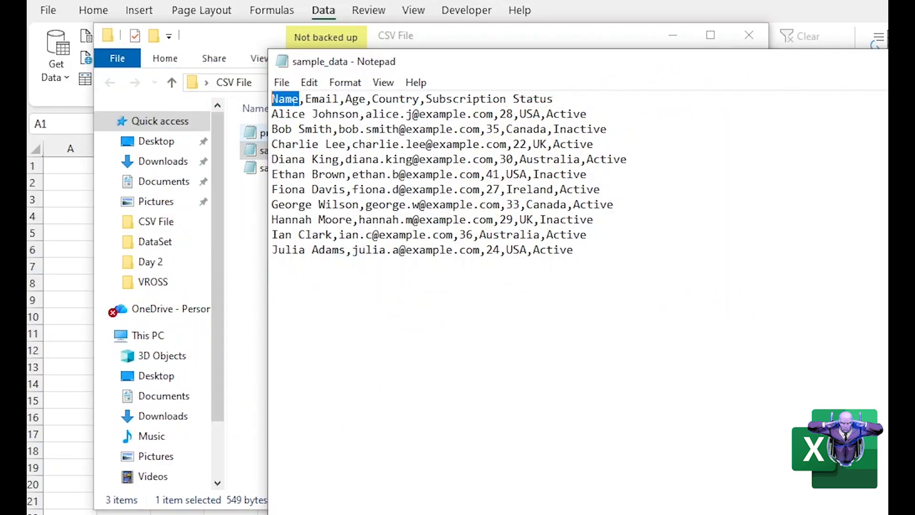
drag(305, 99, 341, 103)
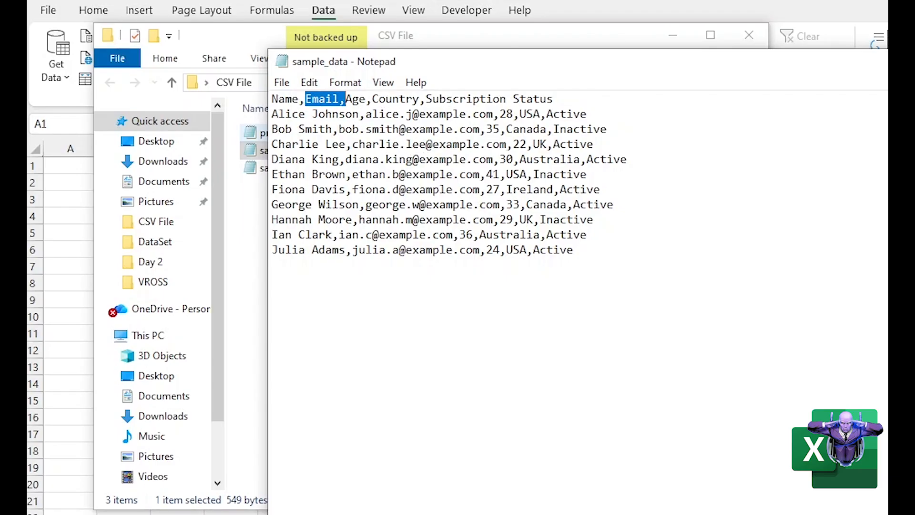
click(279, 114)
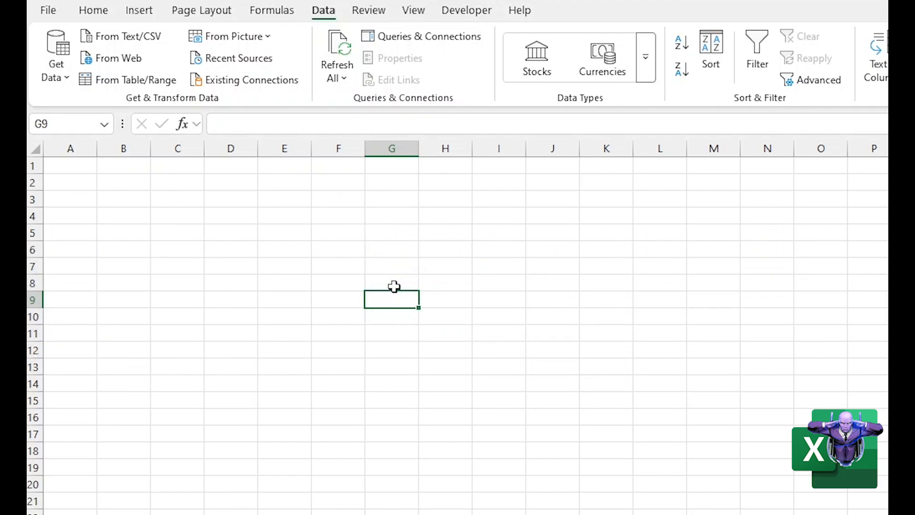
- In the CSV File folder in File Explorer, sort the files by type and open sample_data with Excel
key(alt+Tab)
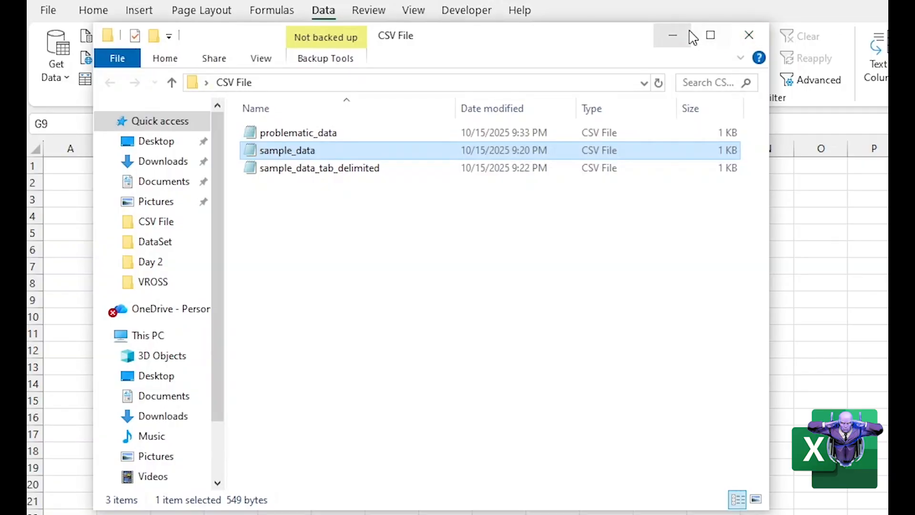
click(710, 35)
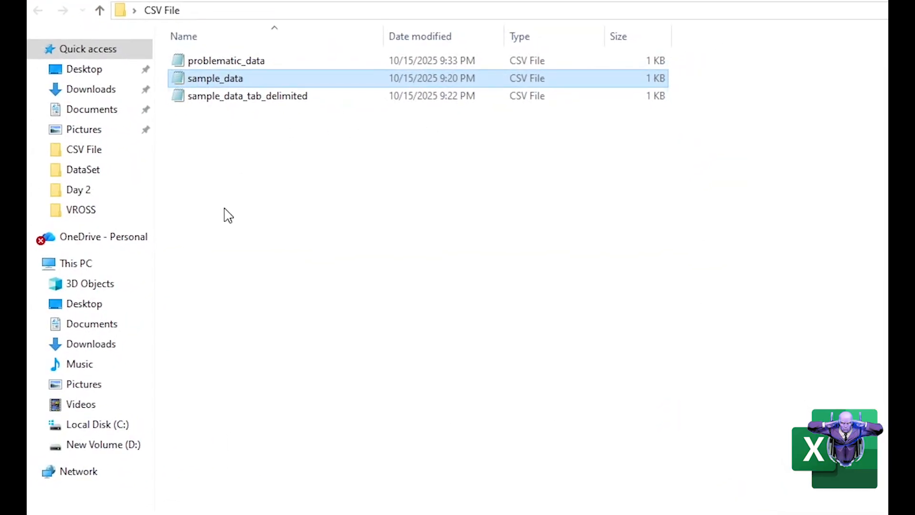
drag(297, 174, 184, 47)
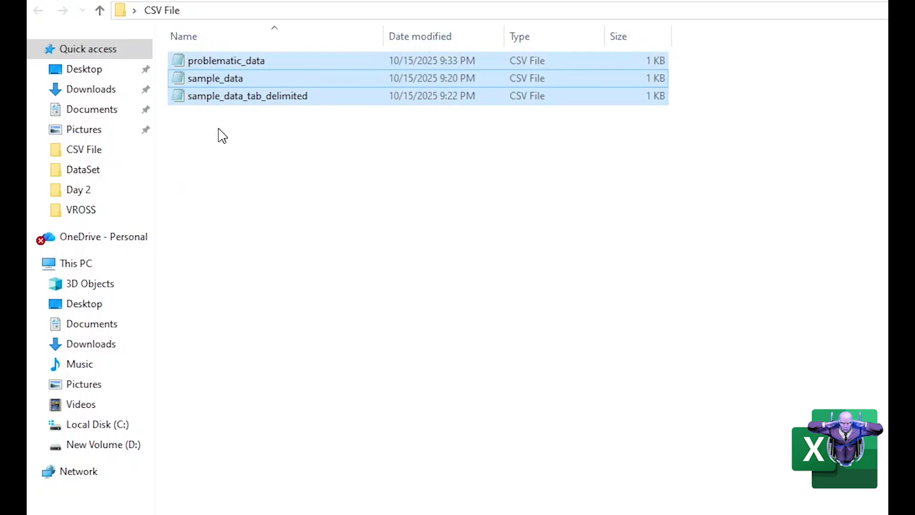
click(548, 35)
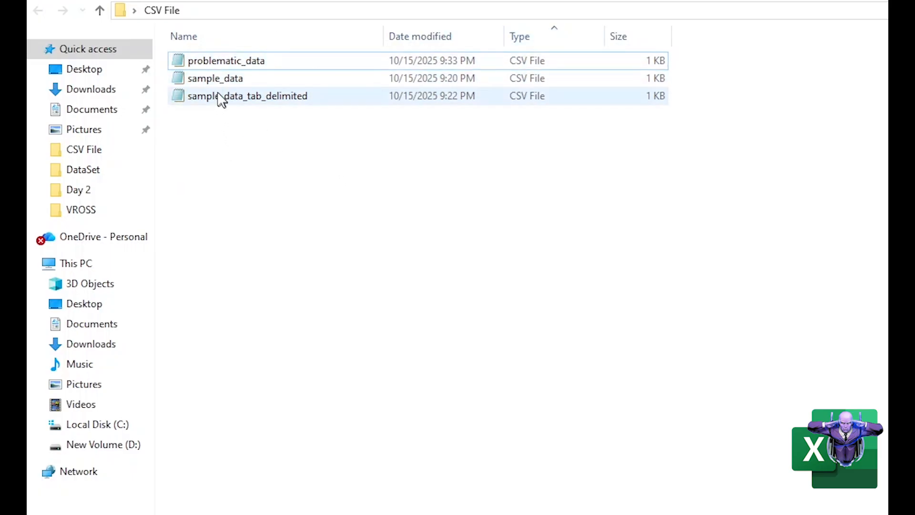
right_click(213, 78)
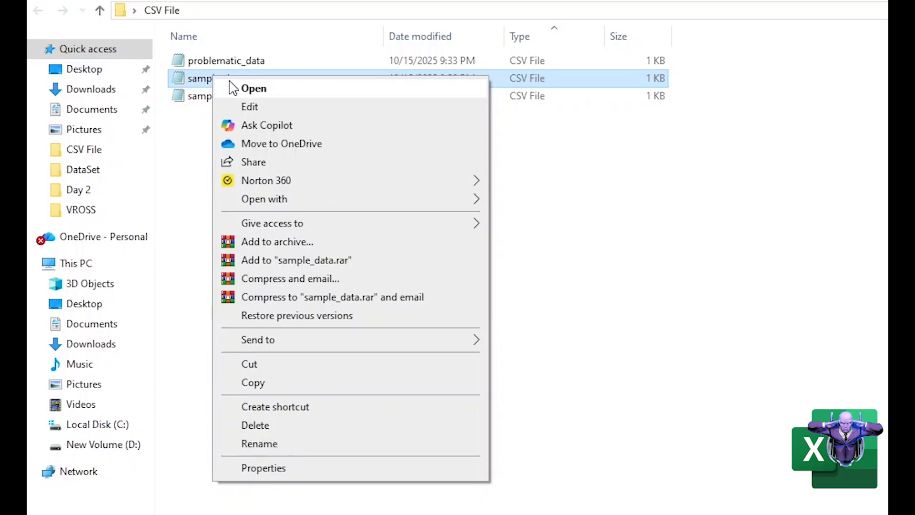
mouse_move(392, 206)
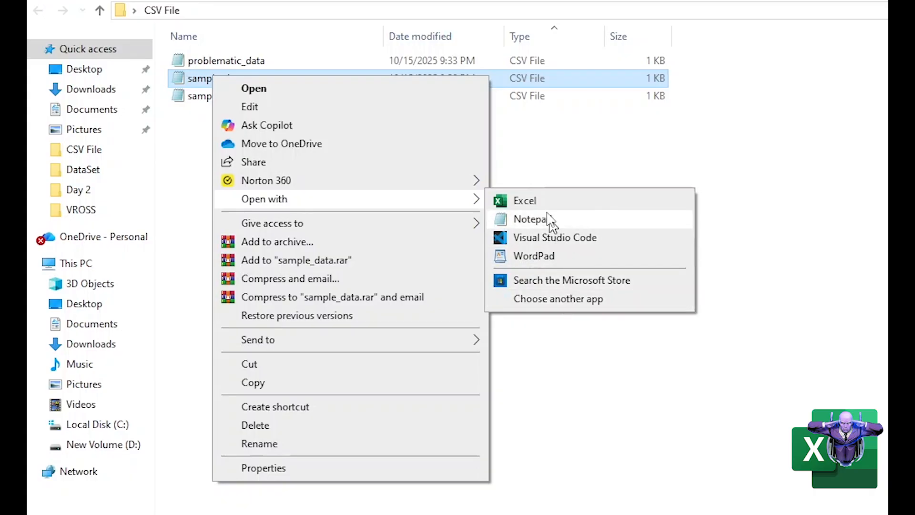
click(527, 205)
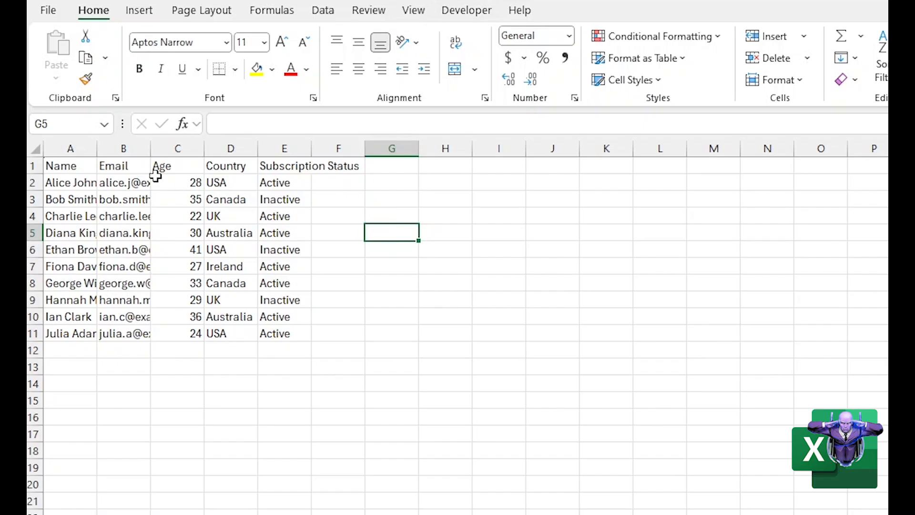
- Widen the Name, Email and Country columns so their data is readable, and review how the fields are split into columns
double_click(98, 148)
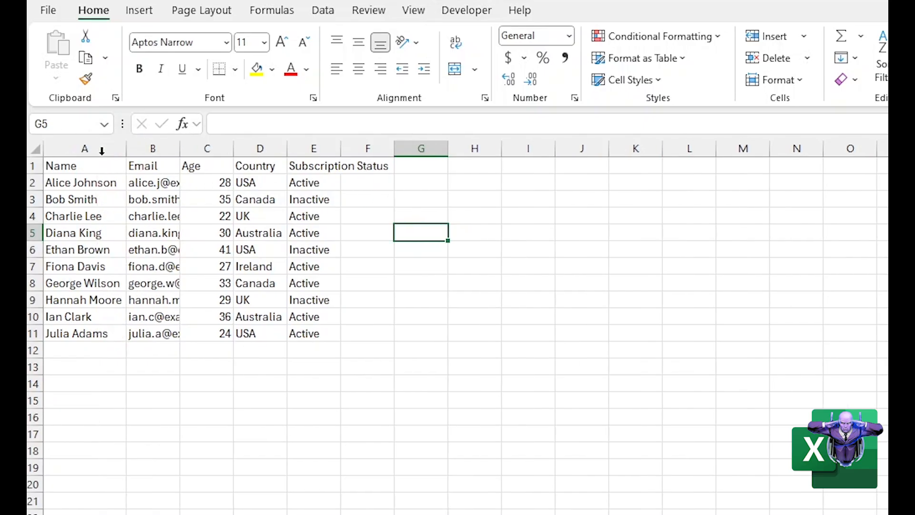
double_click(181, 148)
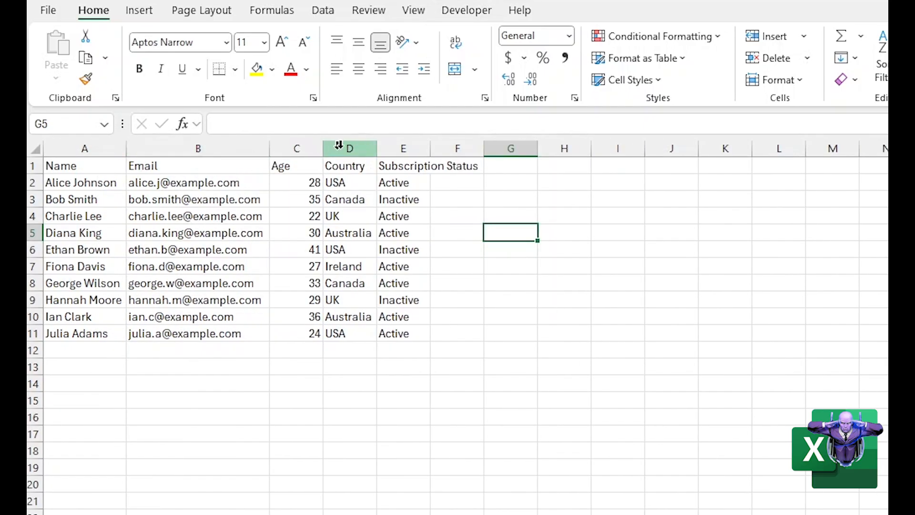
drag(377, 149, 402, 148)
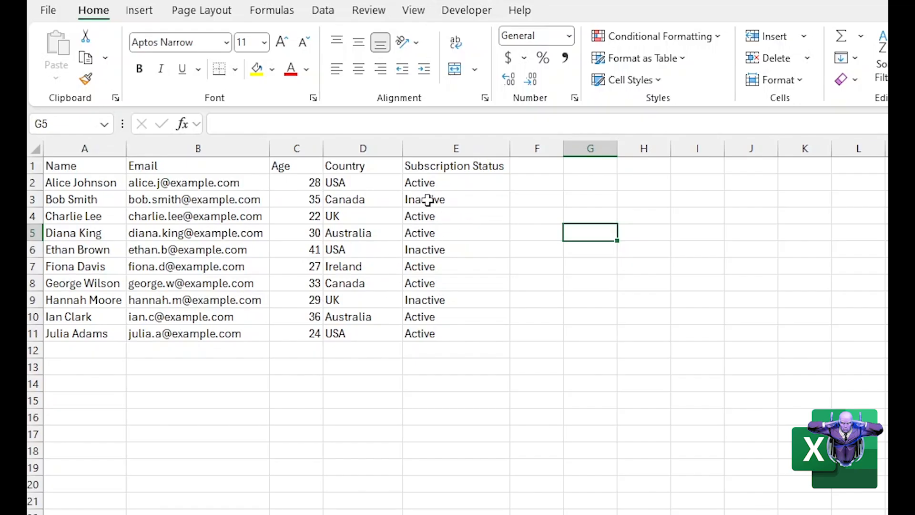
click(82, 152)
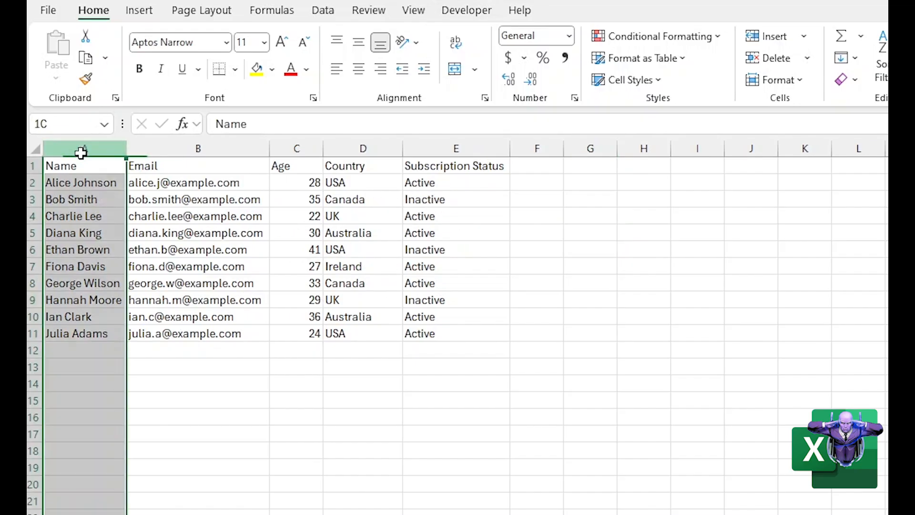
click(197, 149)
click(336, 149)
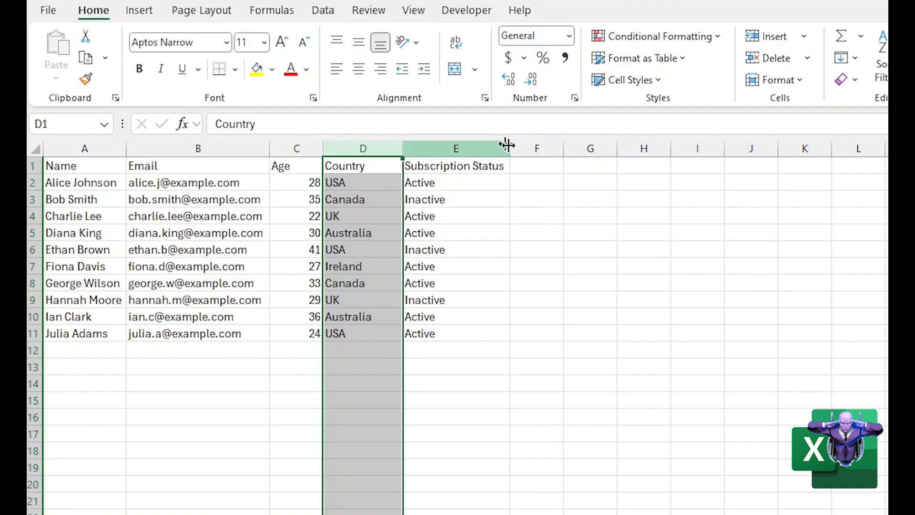
- Close sample_data without saving its changes and open problematic_data from the CSV File folder with Excel
key(ctrl+w)
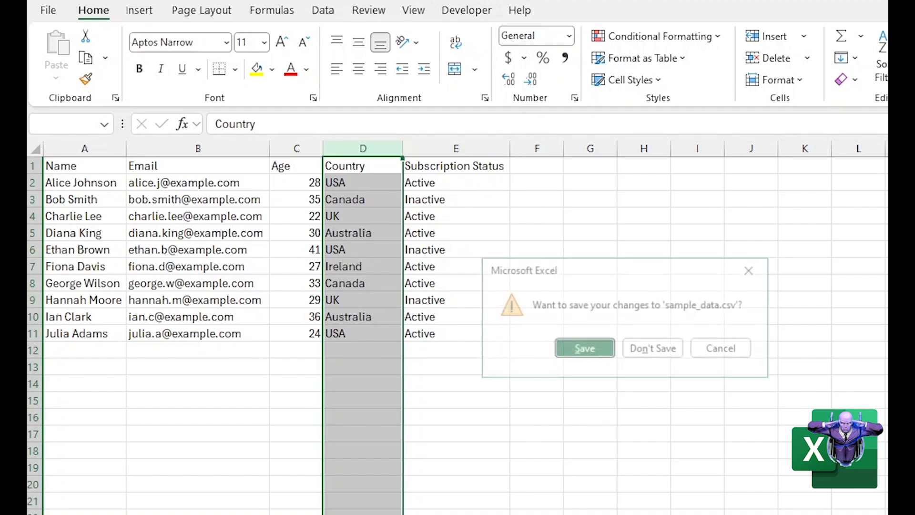
click(631, 356)
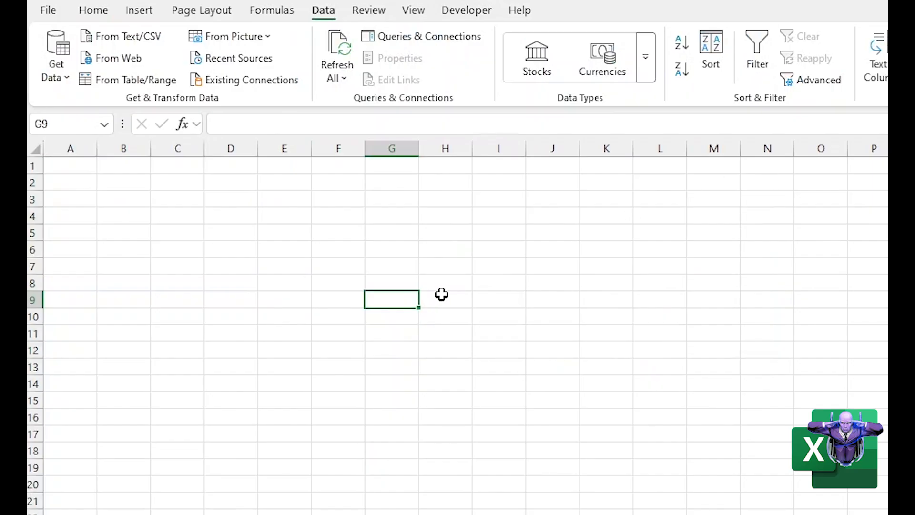
key(alt+Tab)
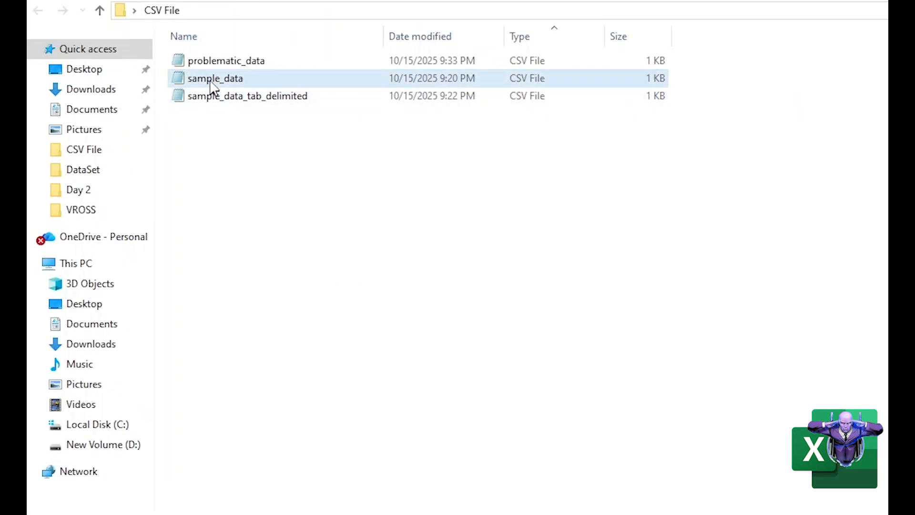
right_click(218, 65)
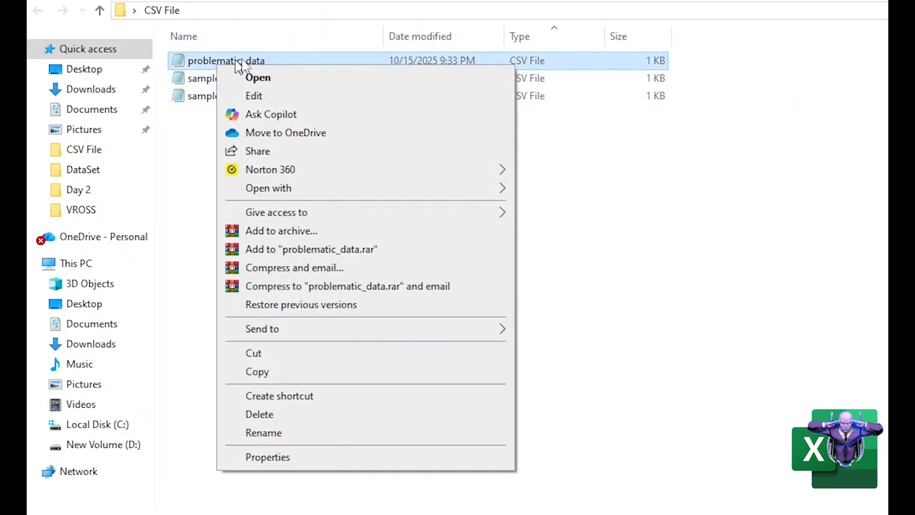
mouse_move(501, 189)
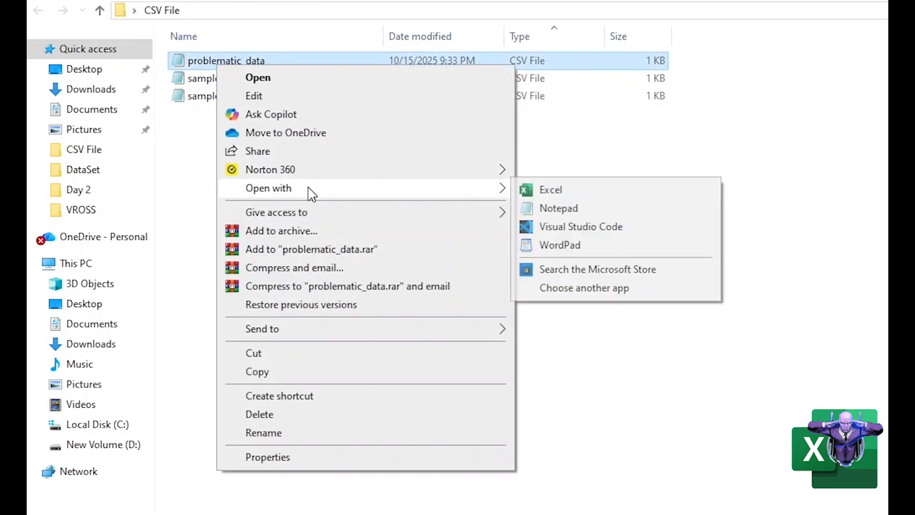
click(537, 190)
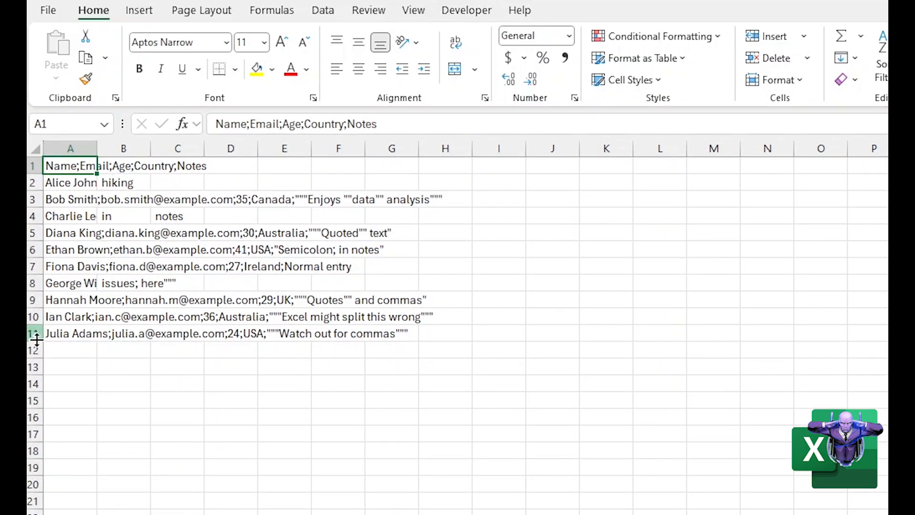
- Fit column A's width to its longest entry and check which data sits in that column
click(61, 353)
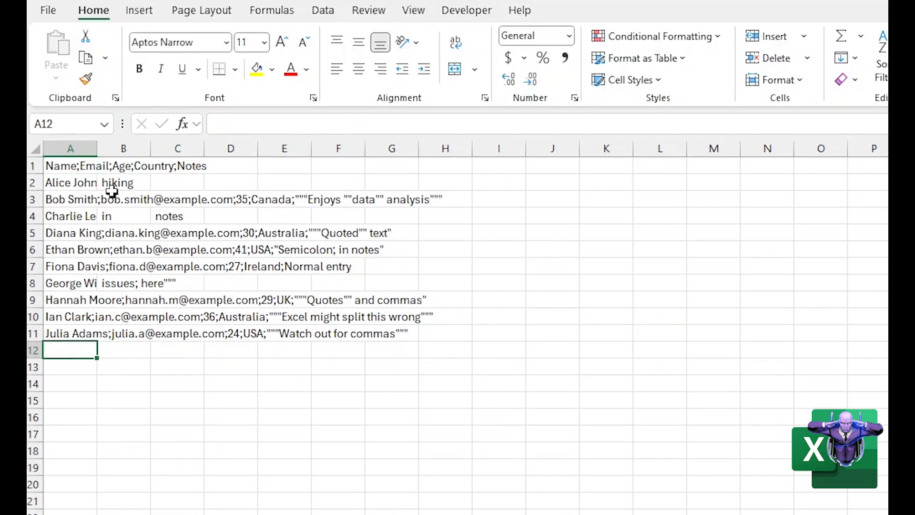
double_click(97, 148)
drag(286, 434, 289, 420)
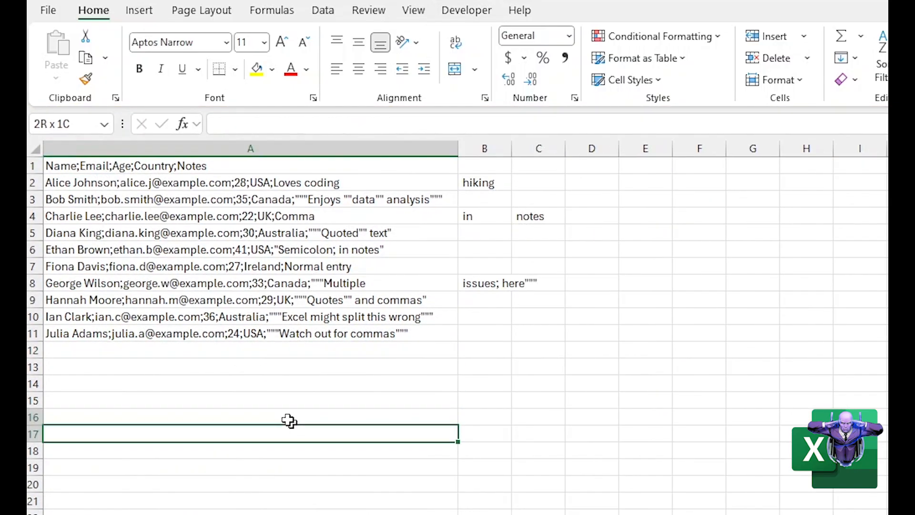
click(306, 148)
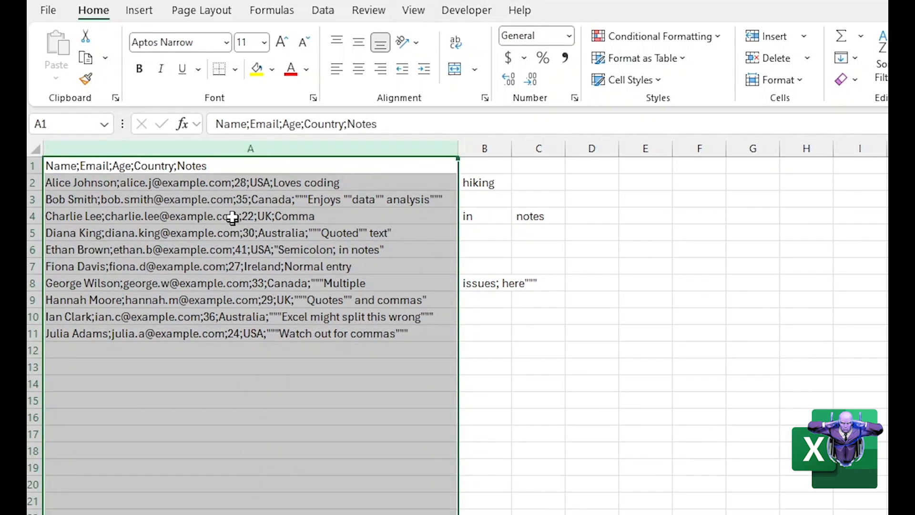
click(498, 344)
click(602, 333)
click(468, 360)
drag(311, 356, 272, 338)
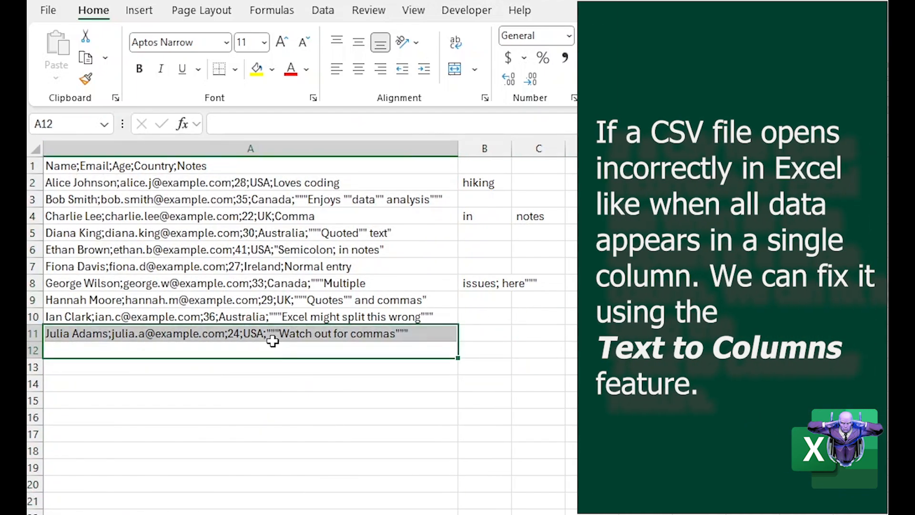
click(267, 330)
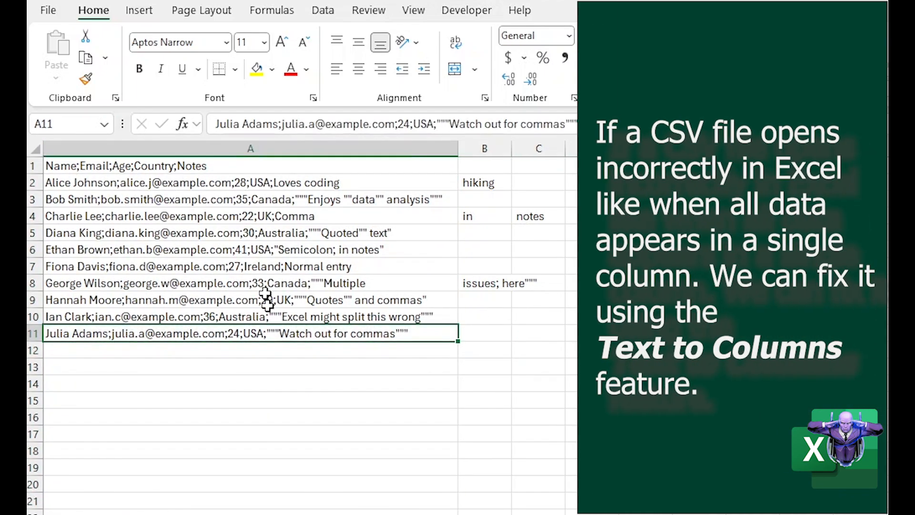
- Select the whole of column A and start Text to Columns on it
click(287, 148)
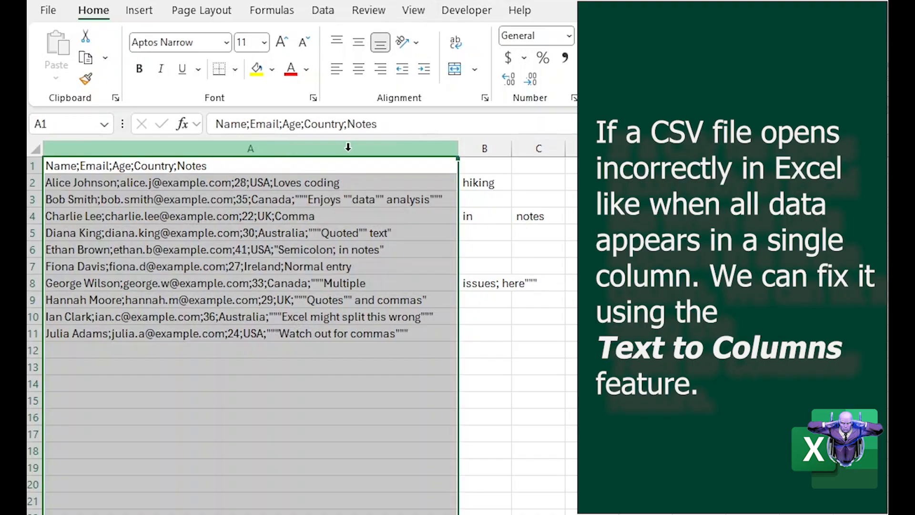
click(317, 10)
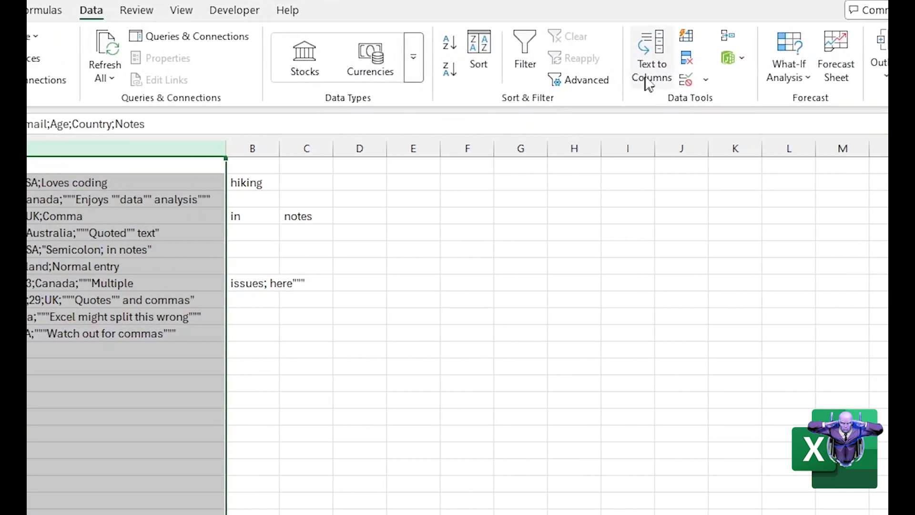
click(656, 78)
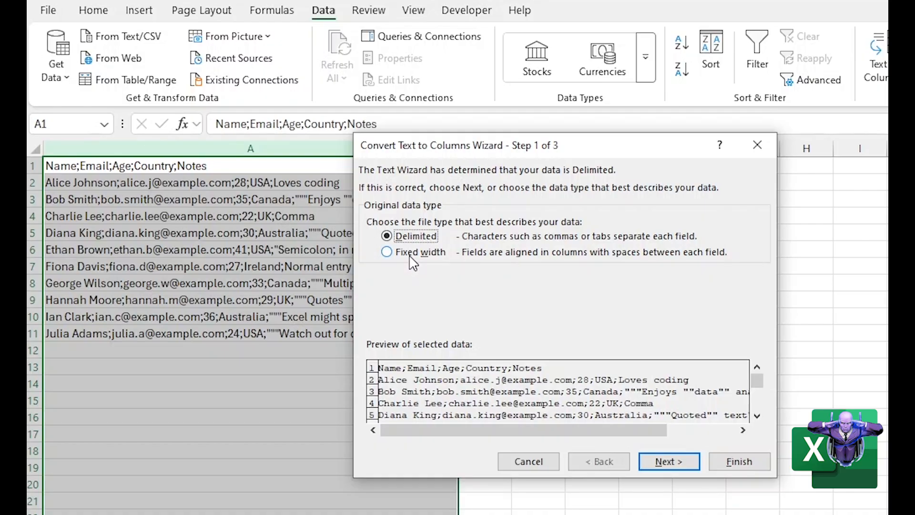
- Try the Fixed width data type, preview its column breaks, and return to the data type choice
click(412, 257)
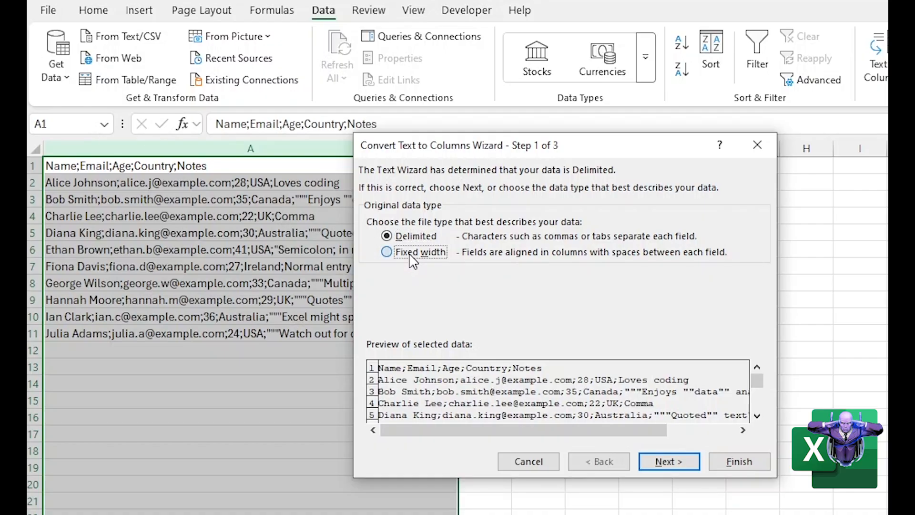
click(661, 463)
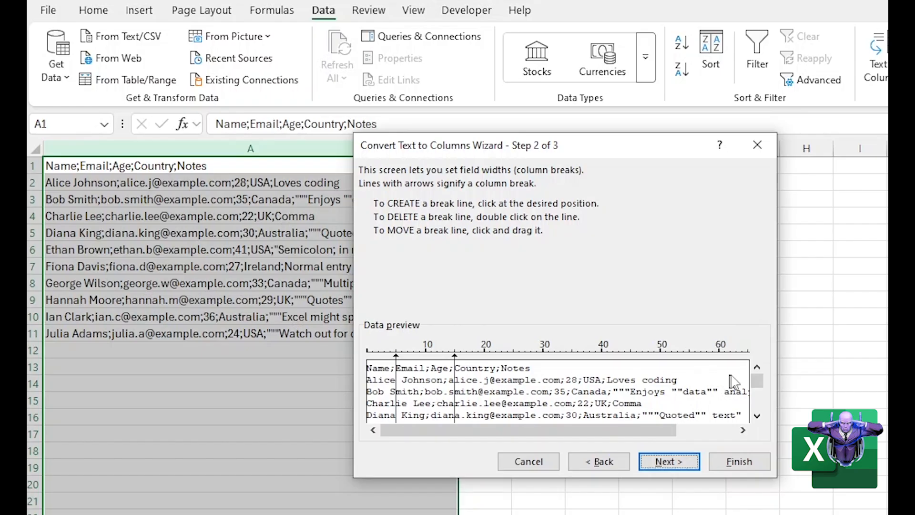
click(756, 416)
click(757, 415)
click(757, 416)
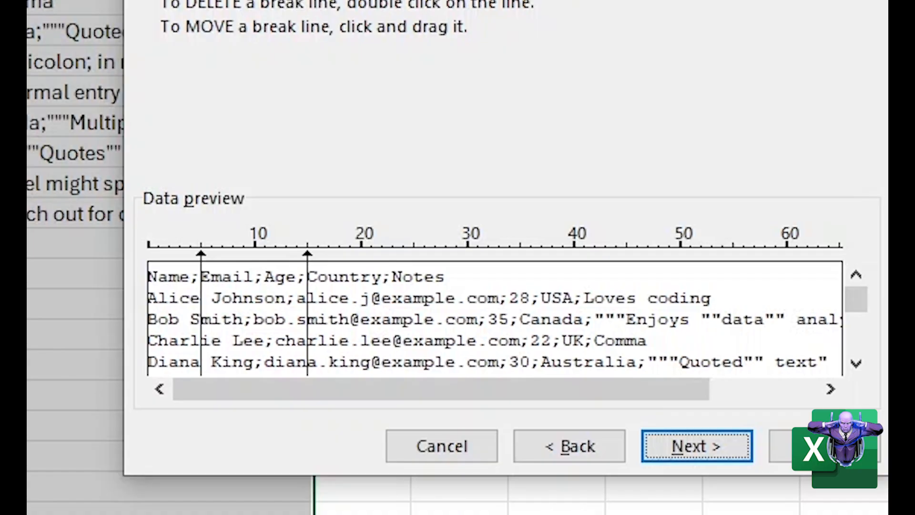
click(567, 449)
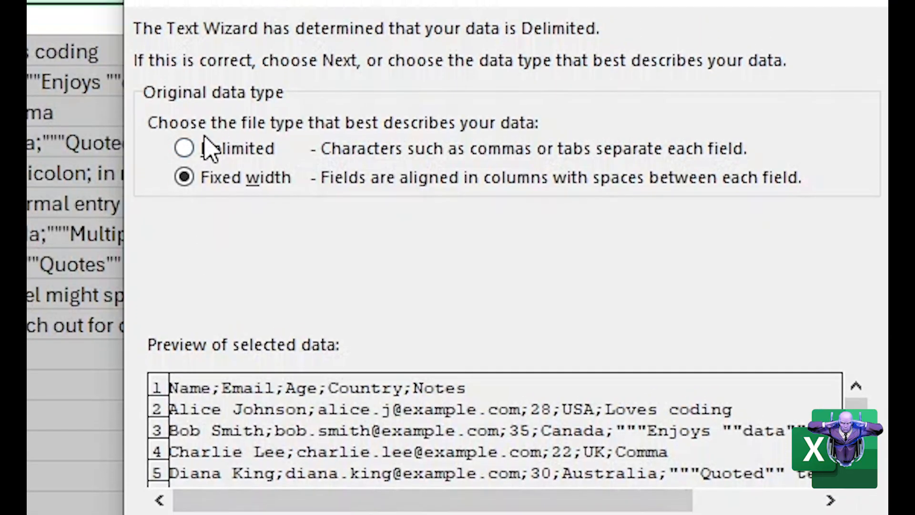
- Choose the Delimited data type, try the Other delimiter, and set the delimiters to Tab and Semicolon
click(217, 150)
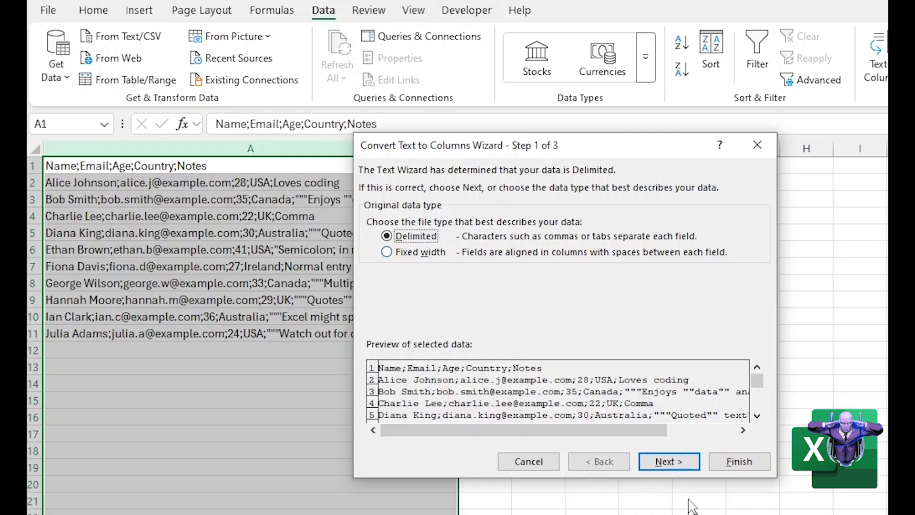
click(670, 461)
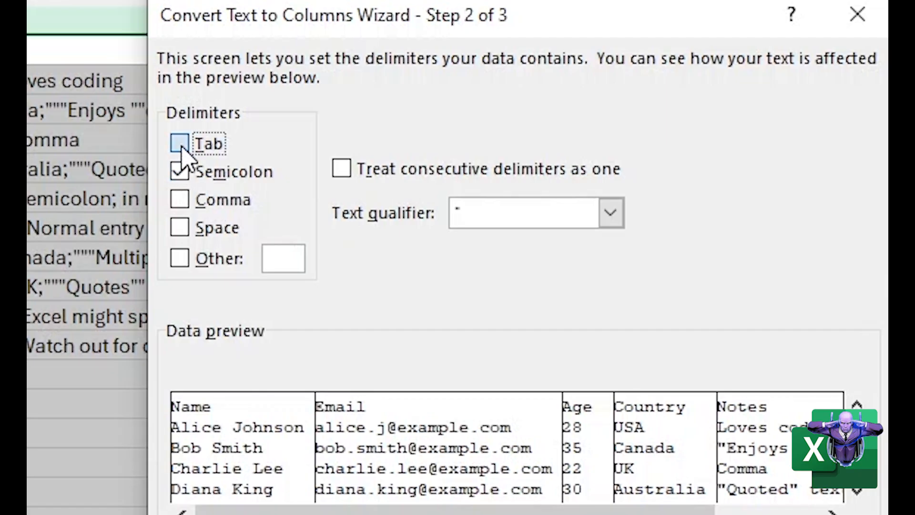
click(180, 142)
click(179, 177)
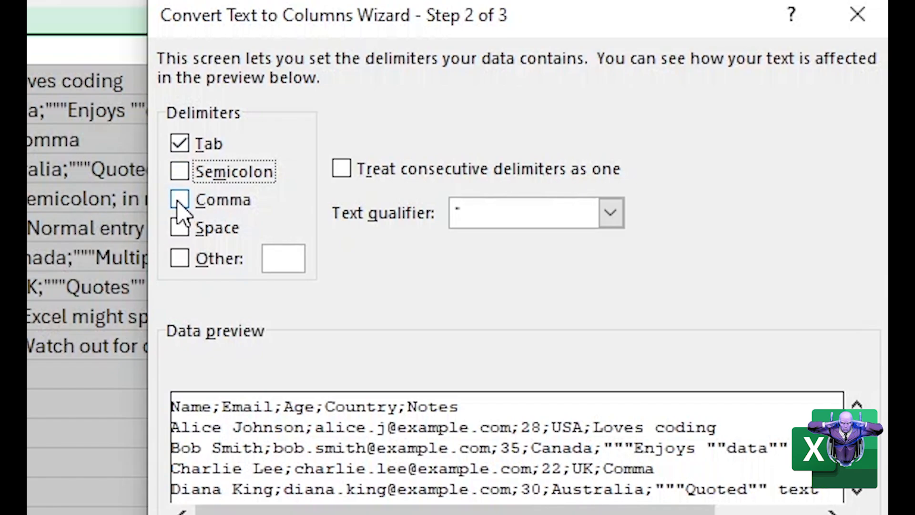
click(180, 261)
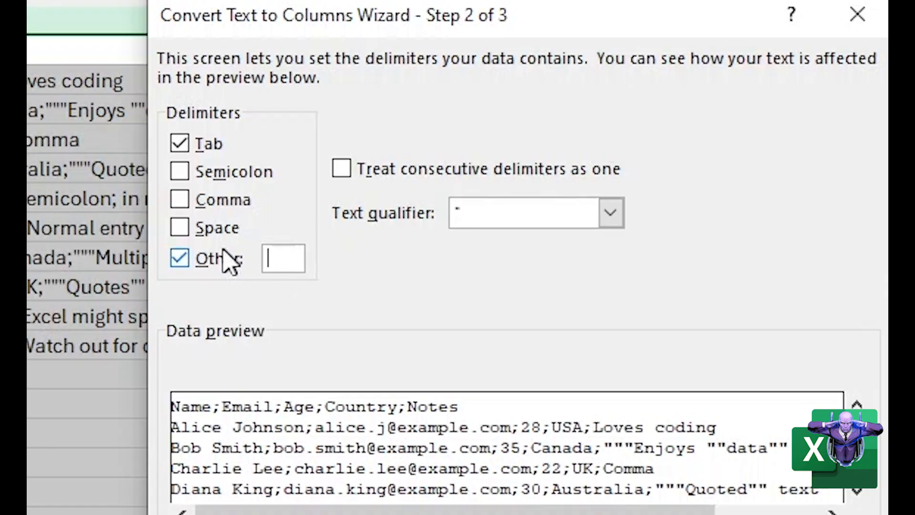
click(180, 258)
click(181, 173)
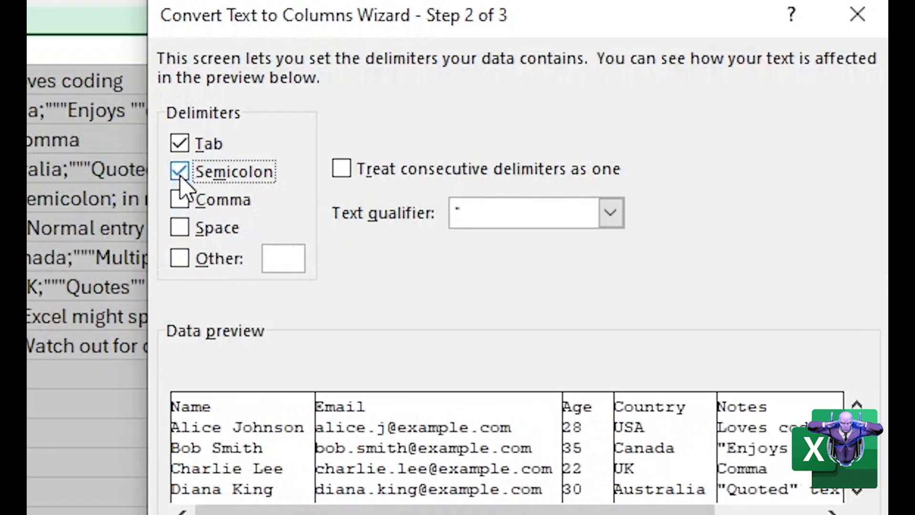
- Compare the data preview without Tab and without Semicolon as a delimiter, and restore both delimiters
click(180, 147)
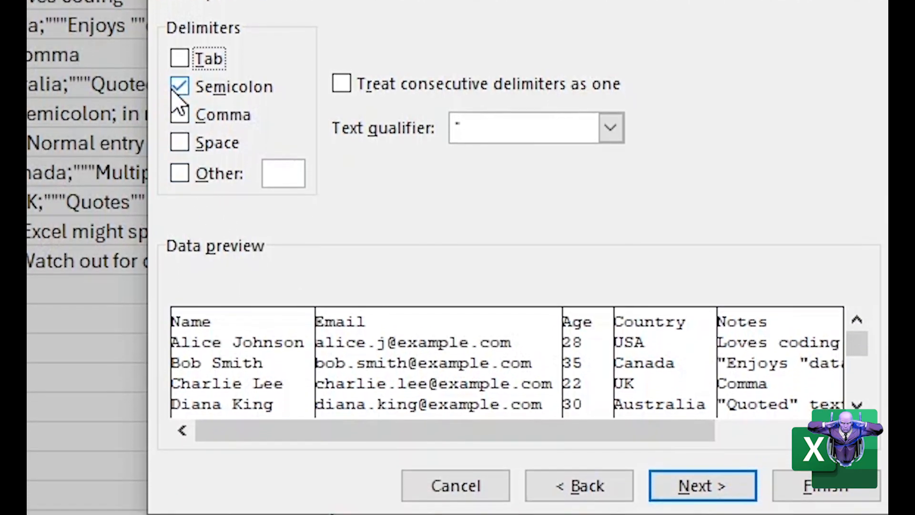
click(180, 58)
click(179, 87)
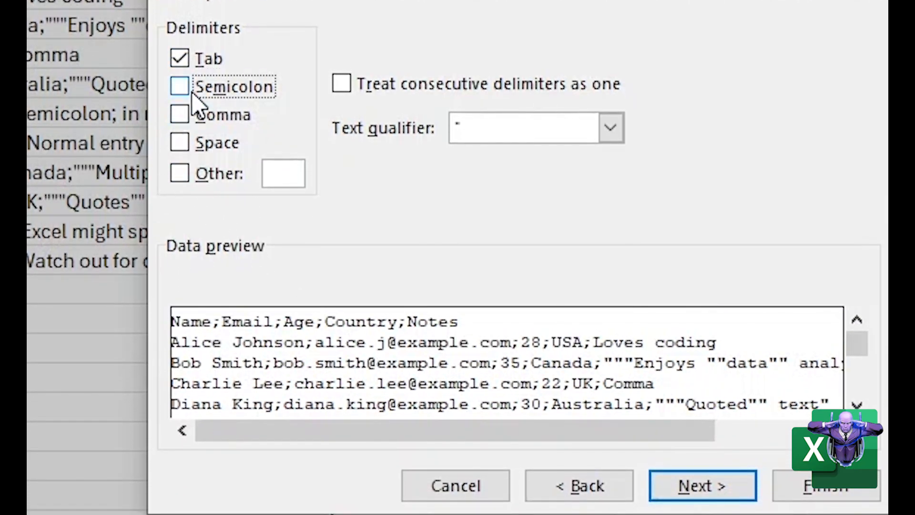
click(180, 87)
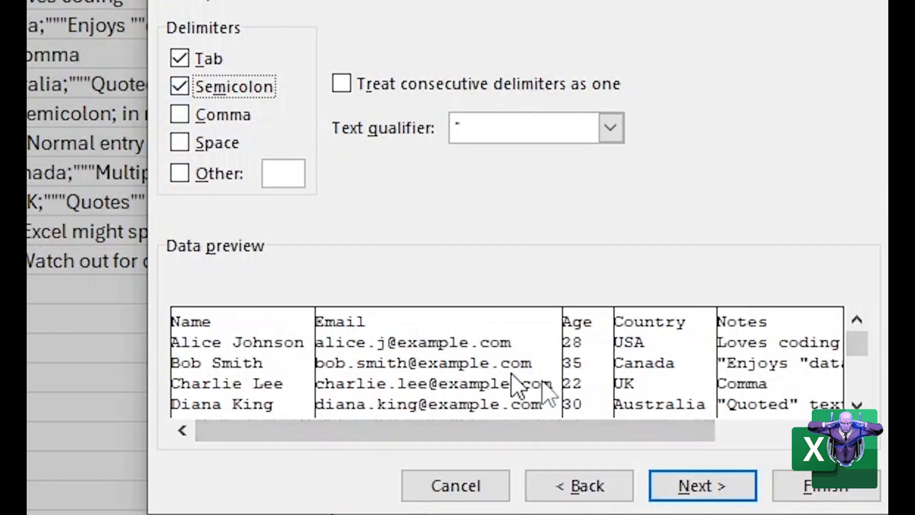
- Check the remaining rows of the split in the data preview and proceed to the column data formats
click(857, 404)
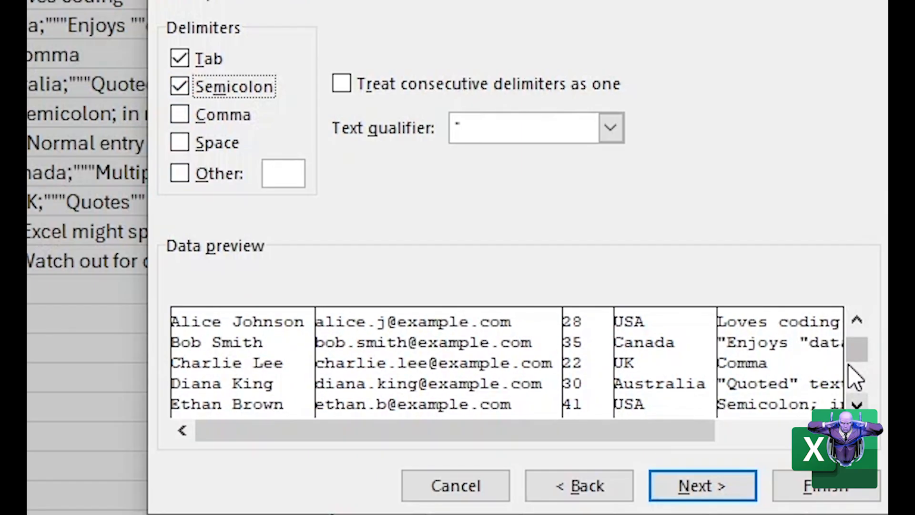
drag(855, 329, 856, 325)
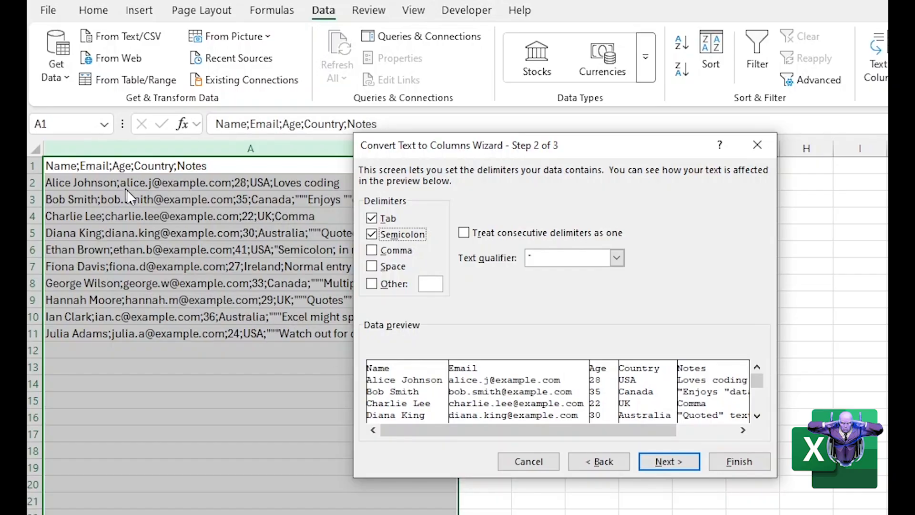
click(755, 416)
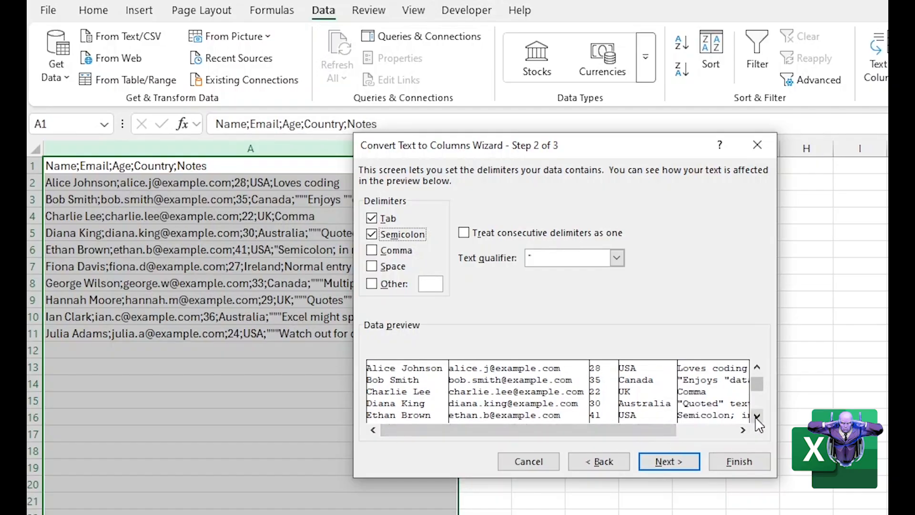
click(756, 416)
click(756, 416)
click(756, 416)
click(756, 416)
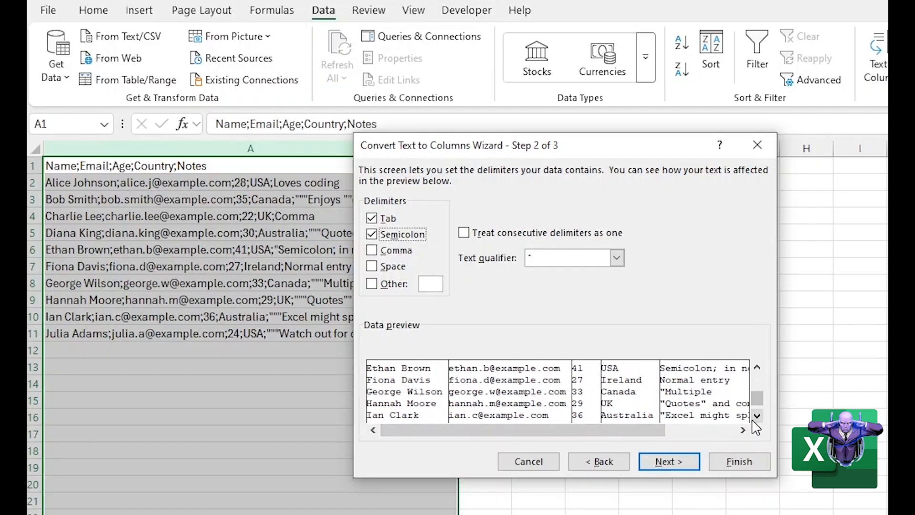
click(664, 459)
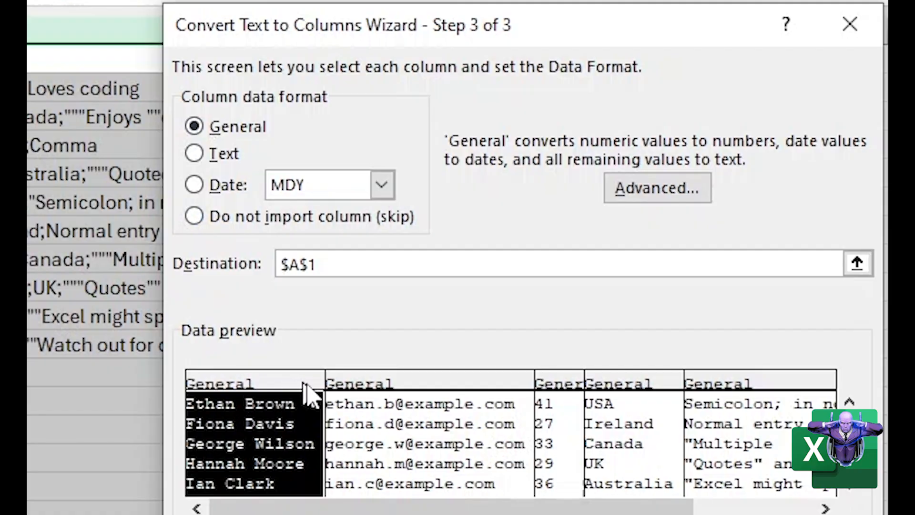
- Exclude the Email column from the import and finish the split at destination $A$1, replacing the existing data
click(388, 381)
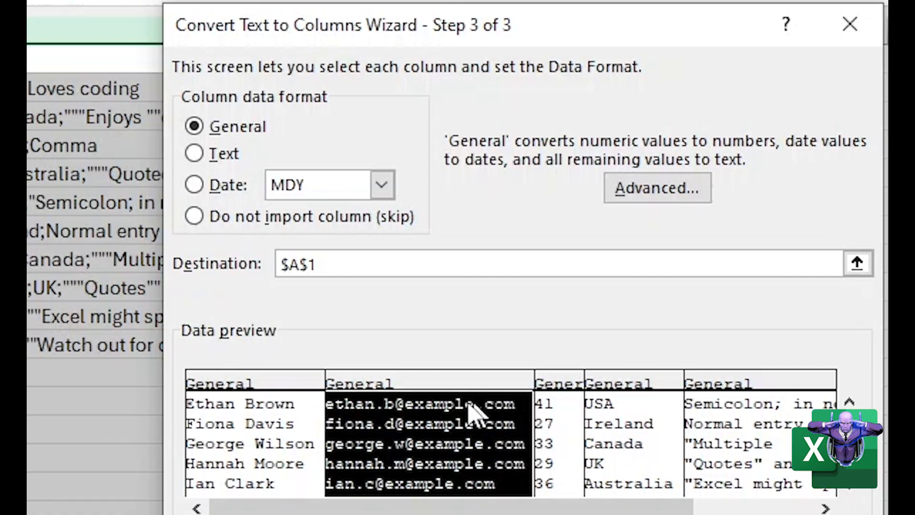
scroll(554, 381, up, 2)
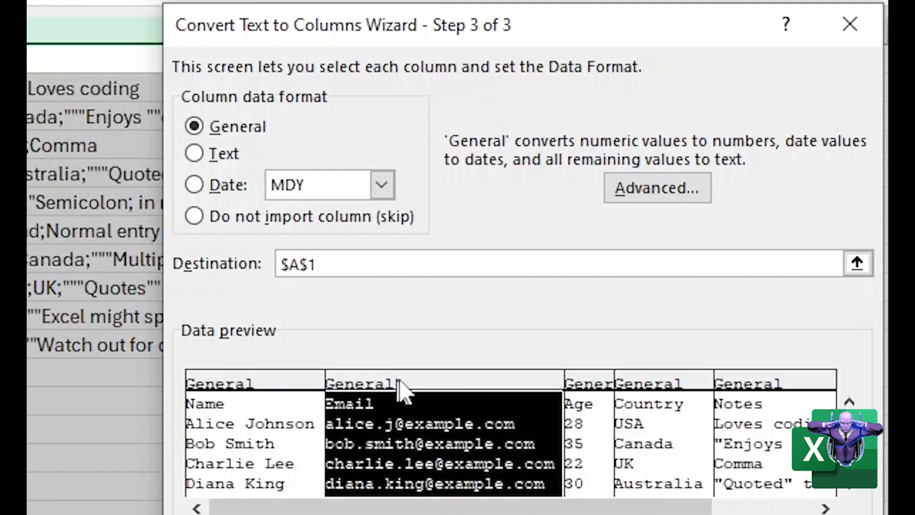
click(194, 217)
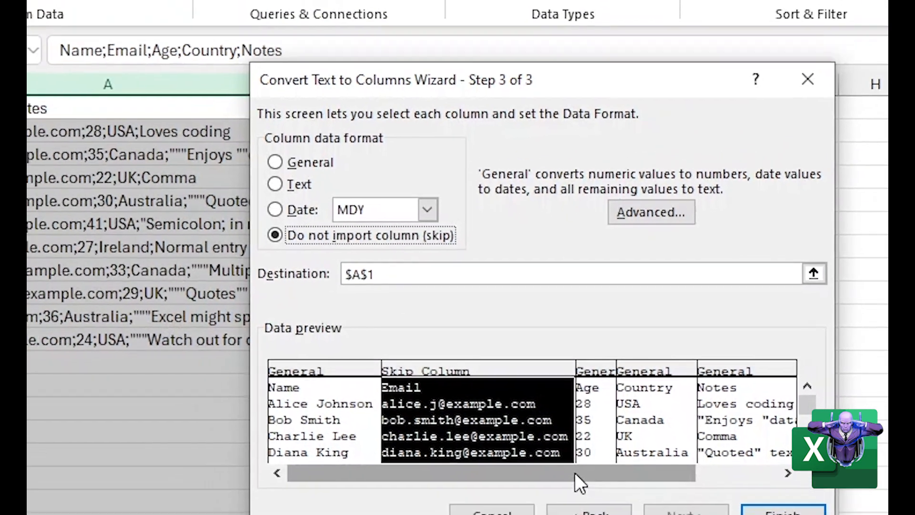
drag(574, 472, 678, 480)
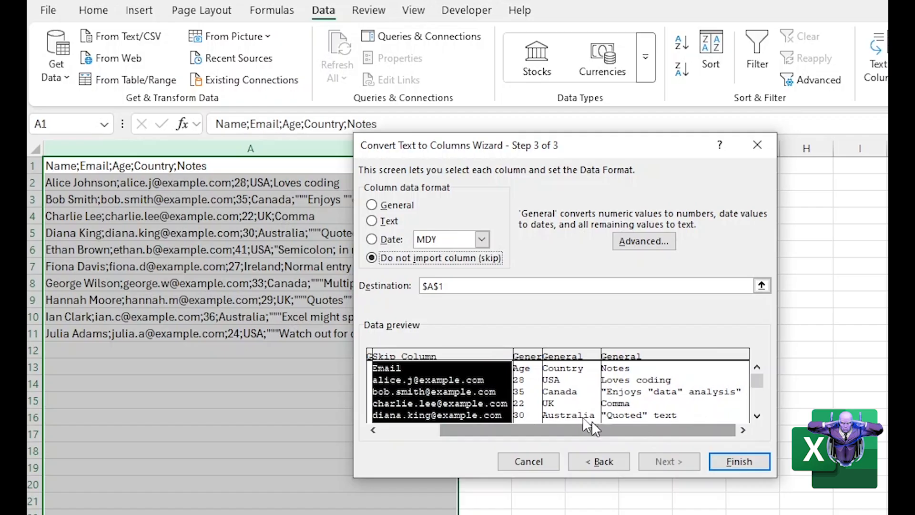
click(738, 461)
click(597, 373)
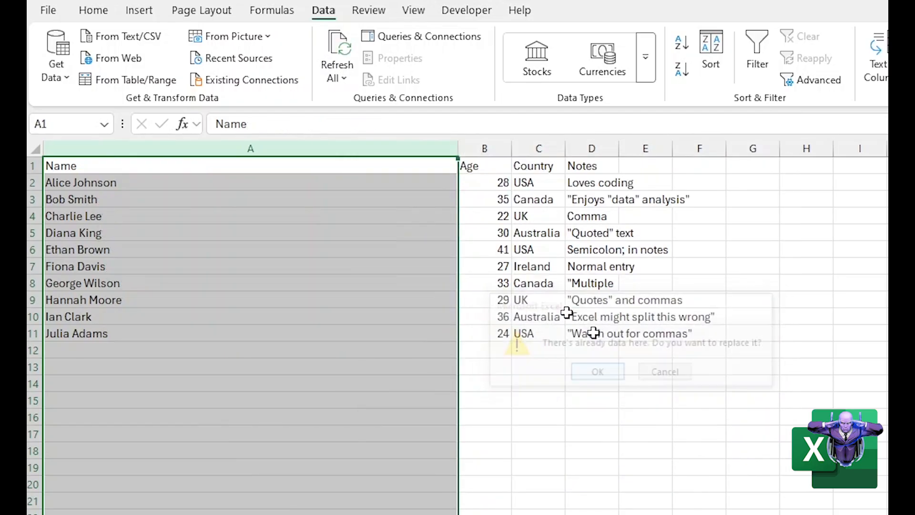
- Narrow the Name column and widen the Notes column enough to fit its longest entry
click(296, 287)
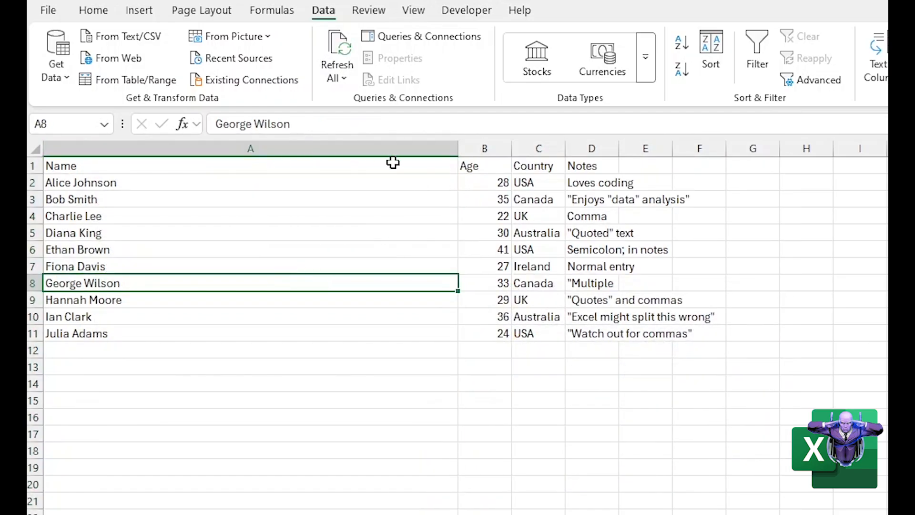
drag(454, 151, 177, 151)
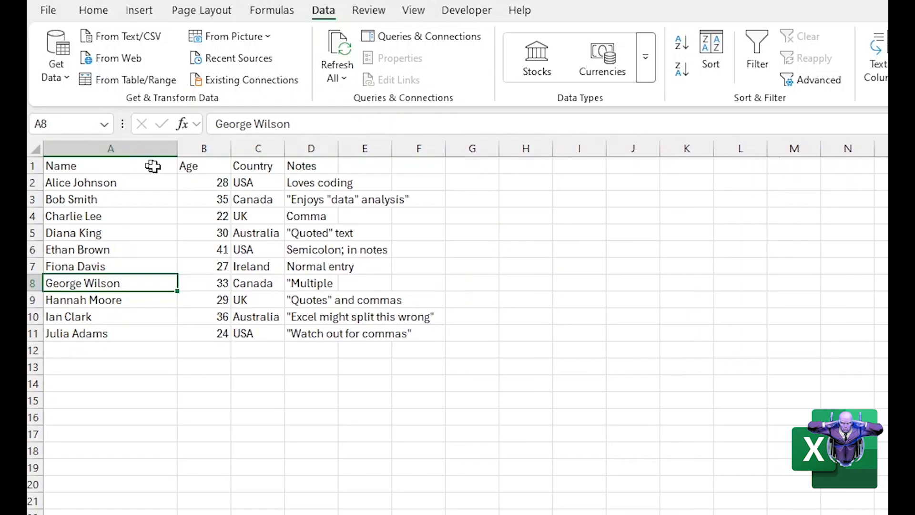
click(204, 150)
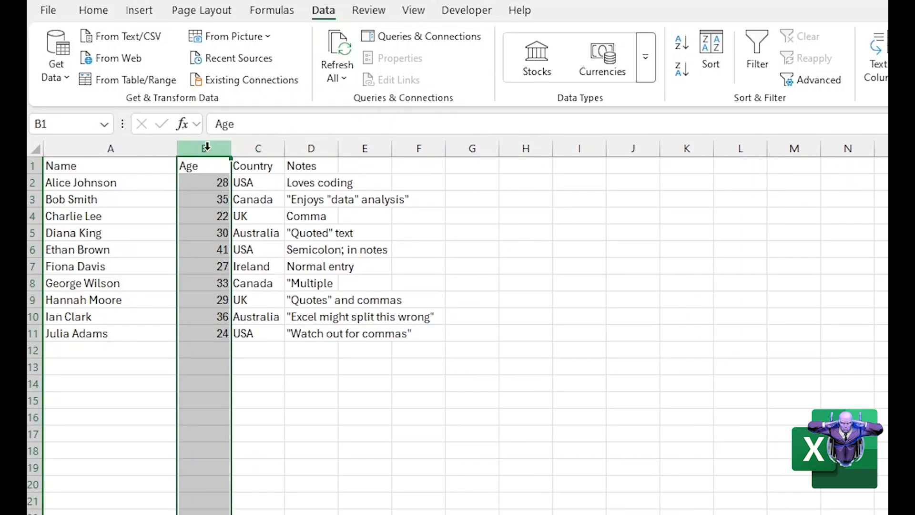
click(272, 147)
click(305, 148)
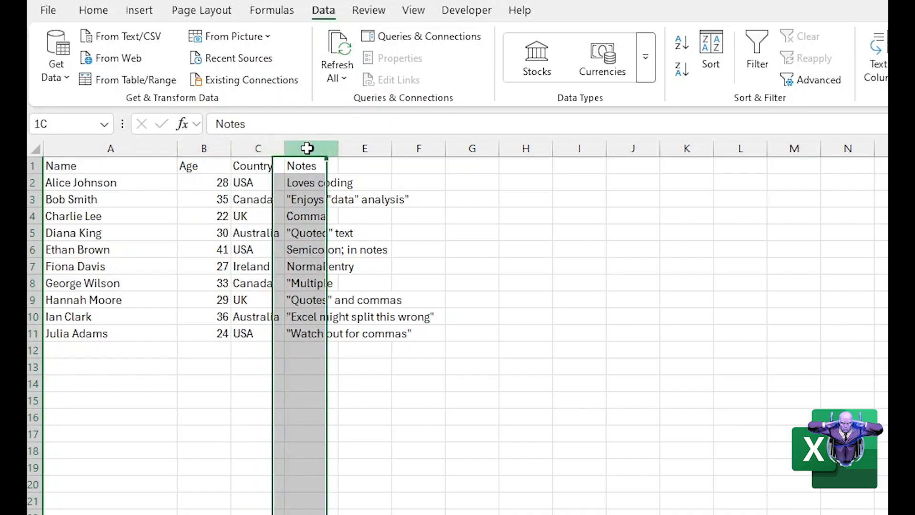
click(341, 152)
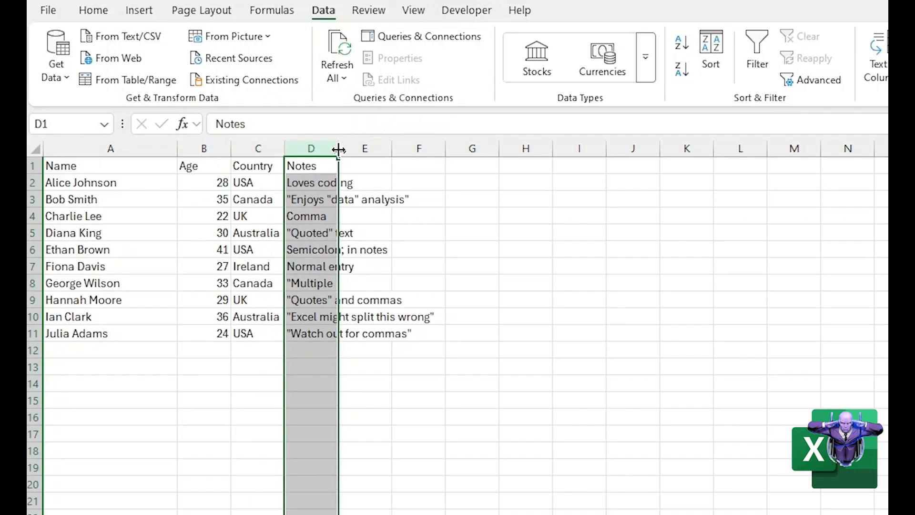
drag(338, 150, 458, 152)
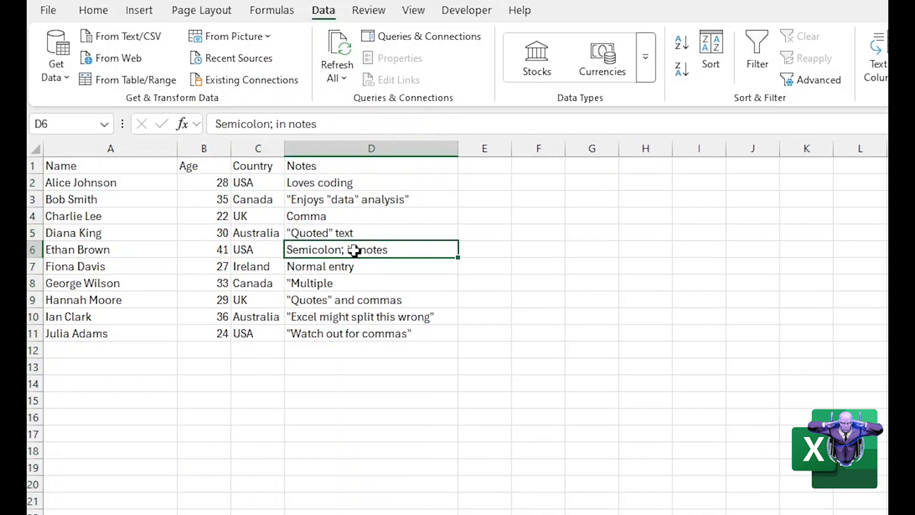
click(326, 188)
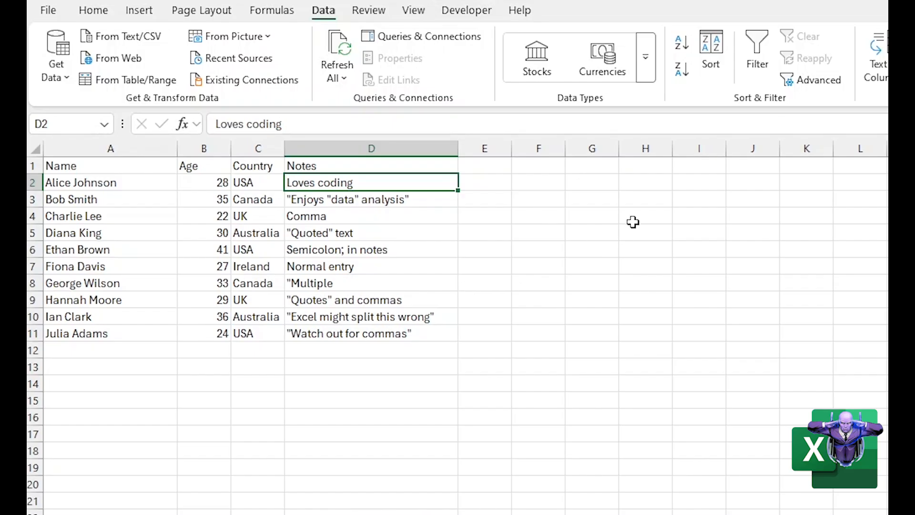
- Close problematic_data without saving its changes and select cell A1 of the blank workbook
key(ctrl+w)
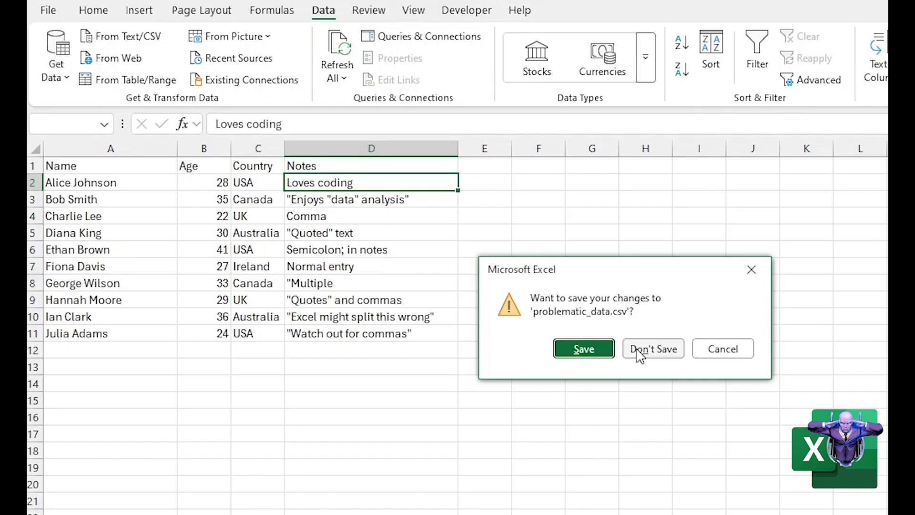
click(640, 353)
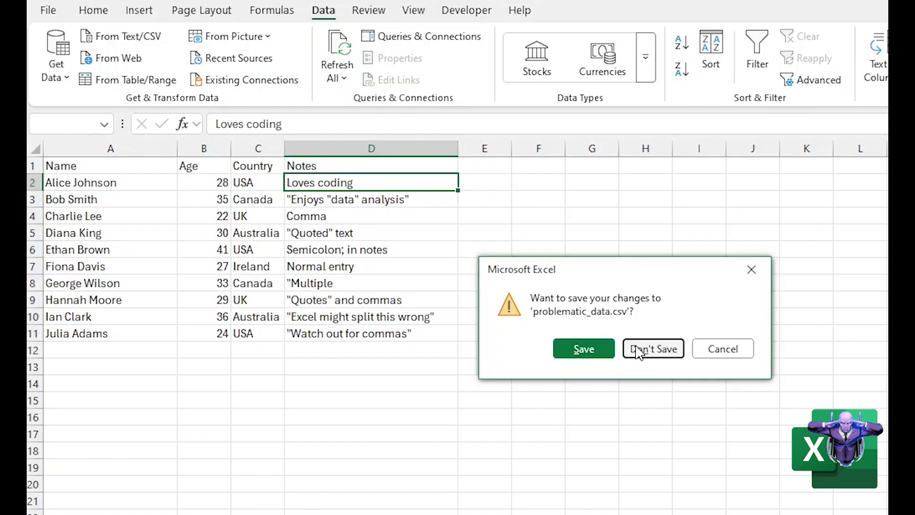
drag(224, 265, 233, 255)
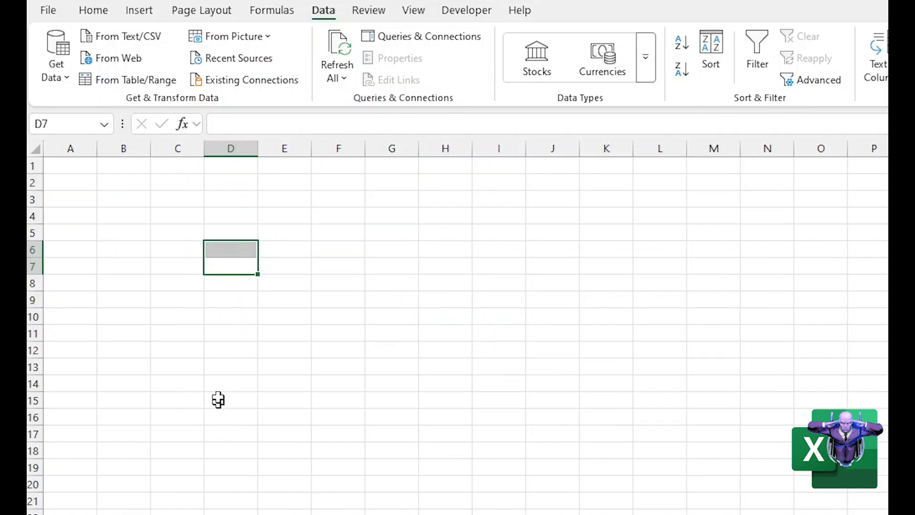
click(284, 346)
click(338, 301)
click(62, 169)
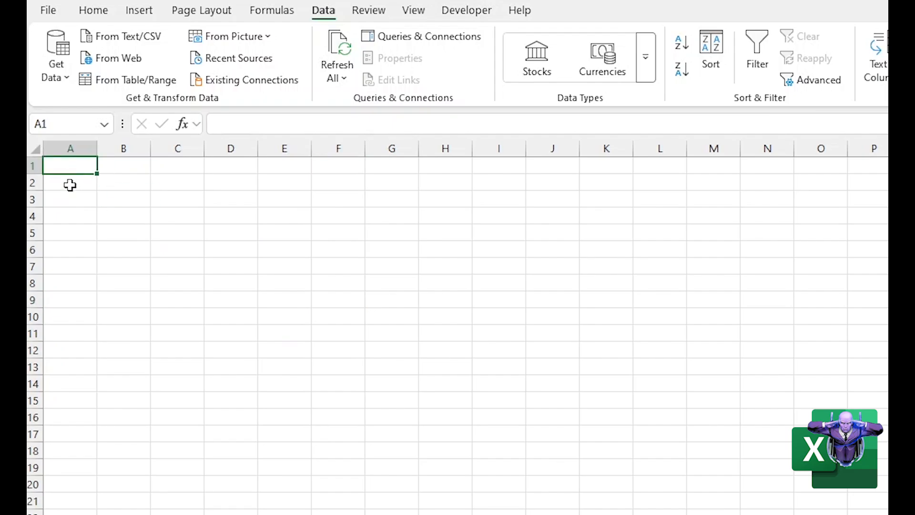
- Import problematic_data from the CSV File folder as Text/CSV with the Semicolon delimiter and load it into the workbook
click(96, 11)
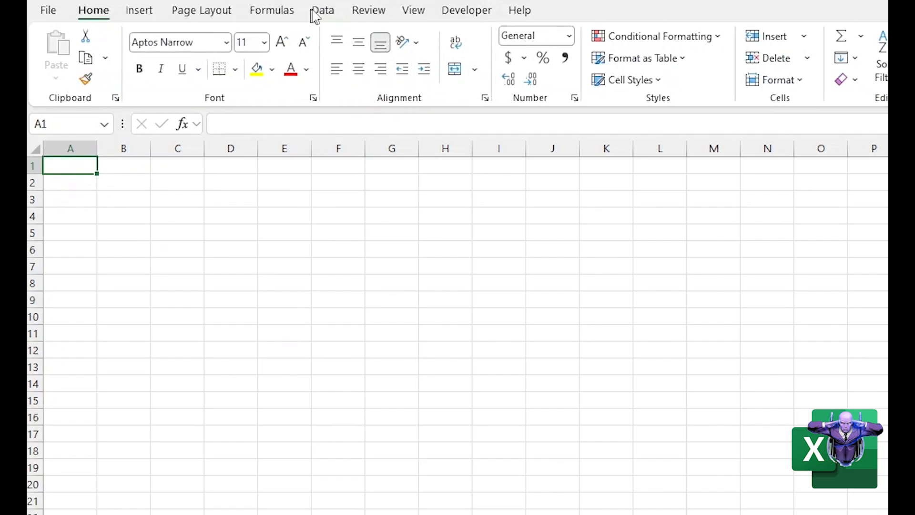
click(319, 10)
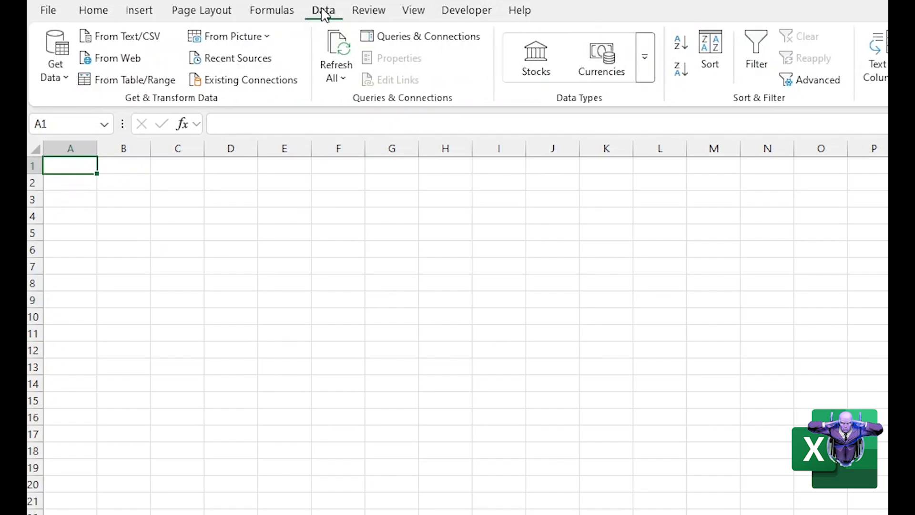
click(138, 41)
drag(205, 3, 260, 78)
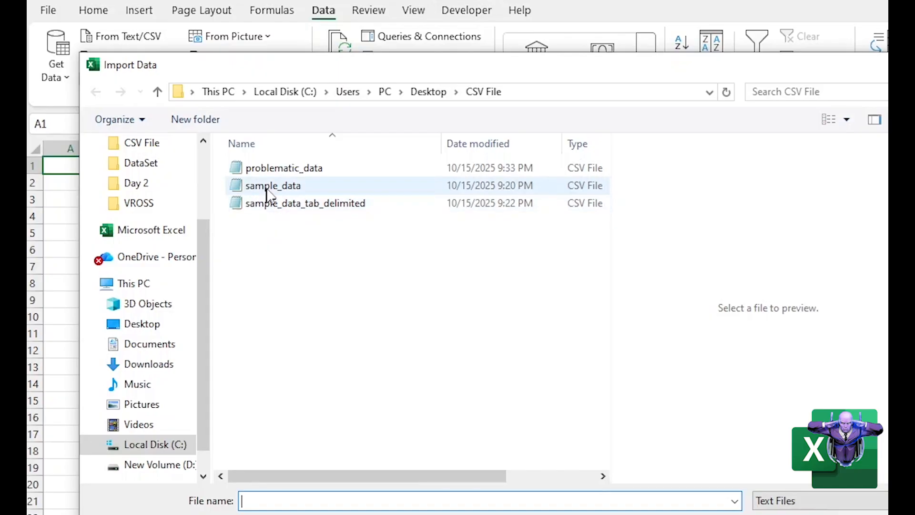
click(277, 172)
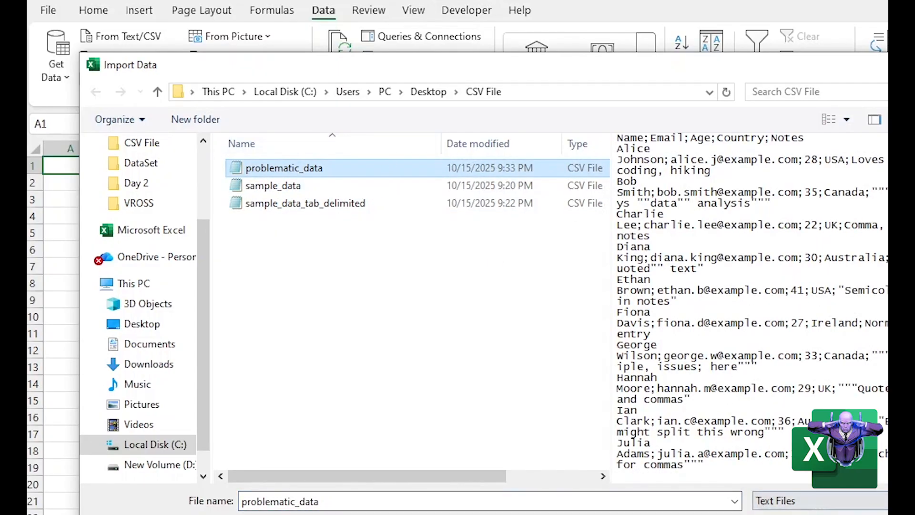
click(792, 513)
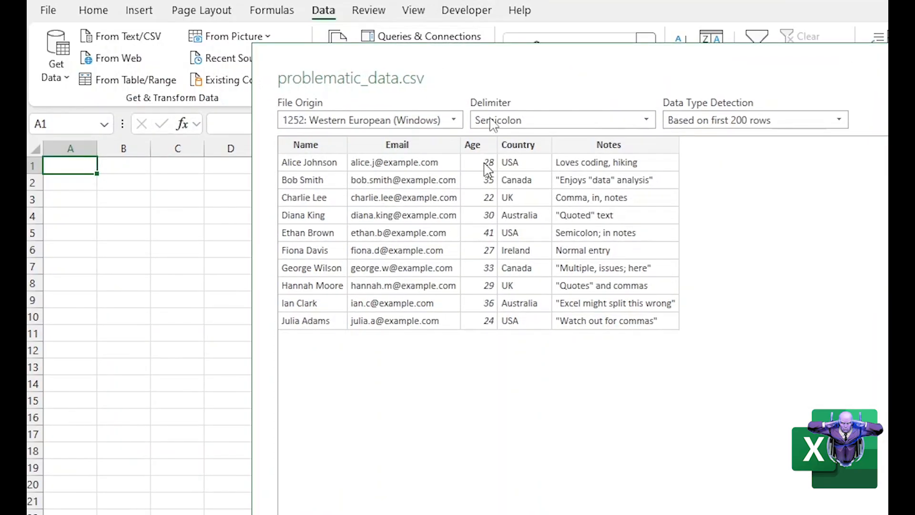
drag(421, 66, 366, 51)
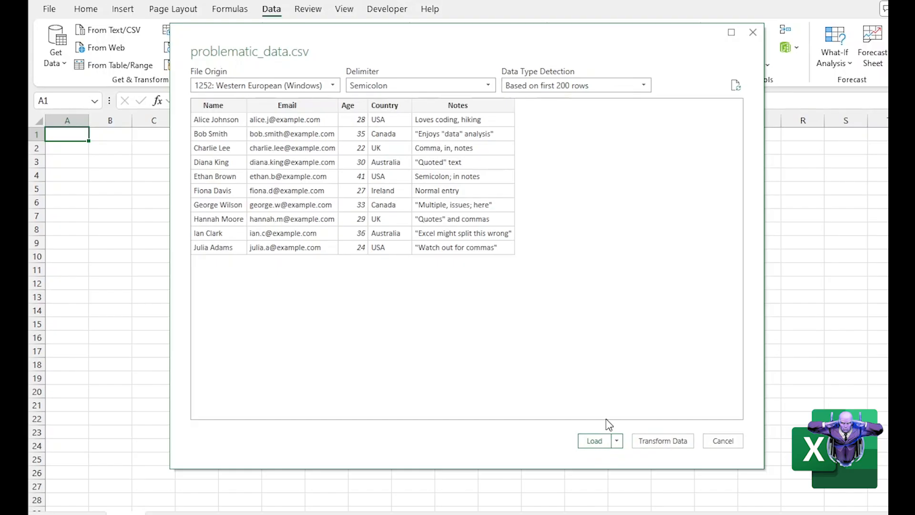
click(596, 441)
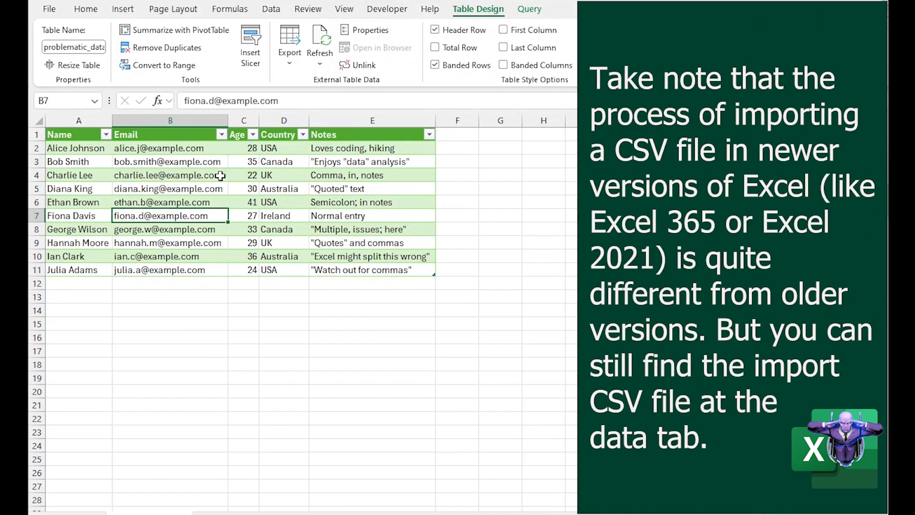
click(158, 191)
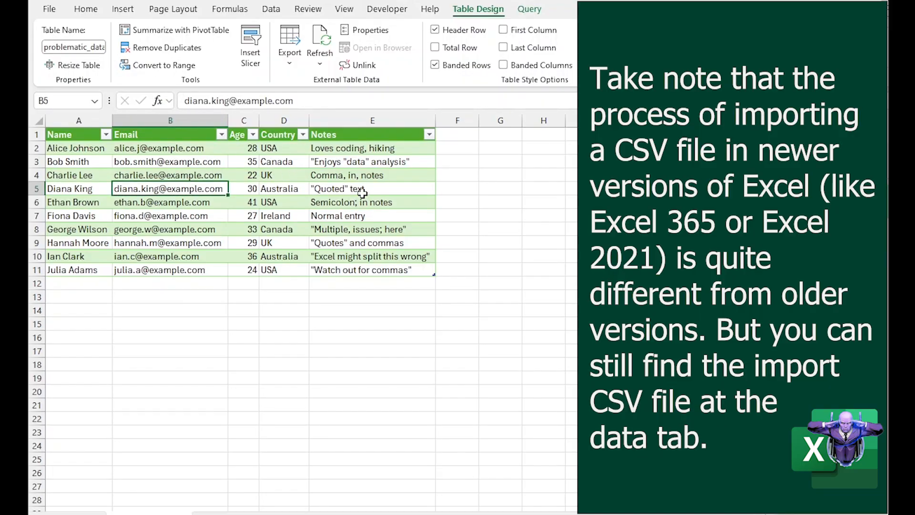
click(532, 11)
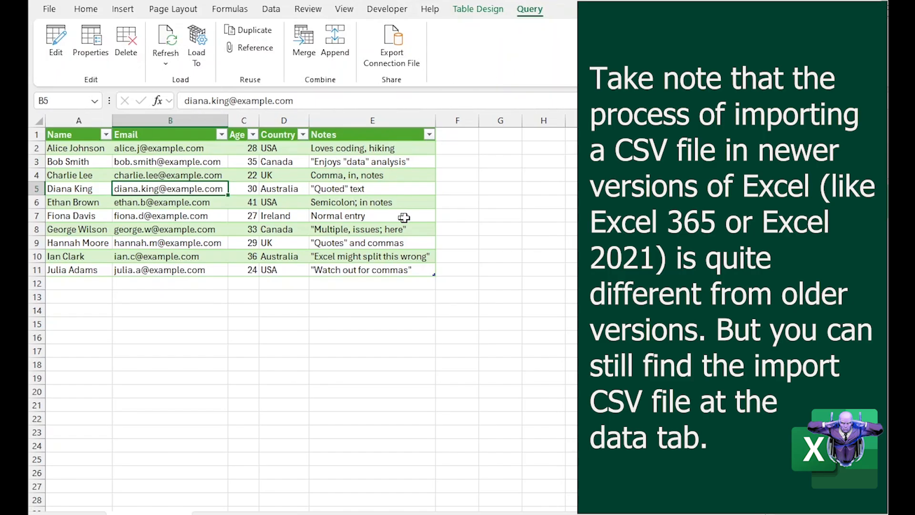
click(461, 213)
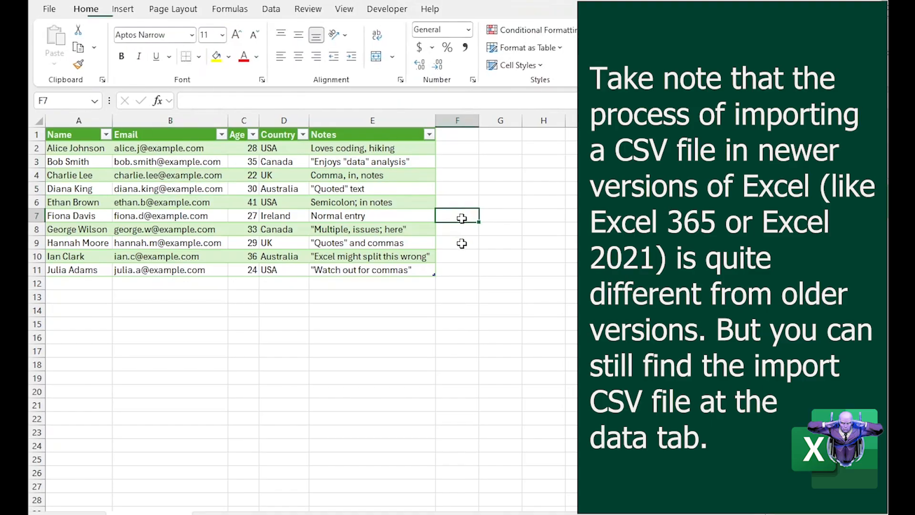